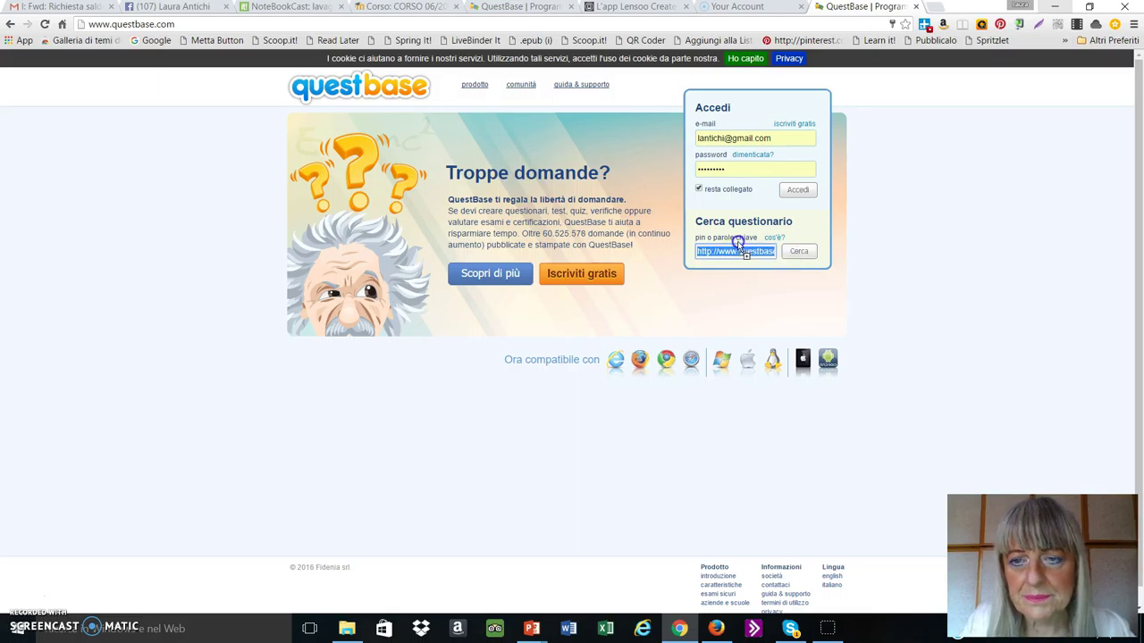
# Step: Log in with the saved account credentials, launch QuestBase and show the Questionari section
pyautogui.click(804, 191)
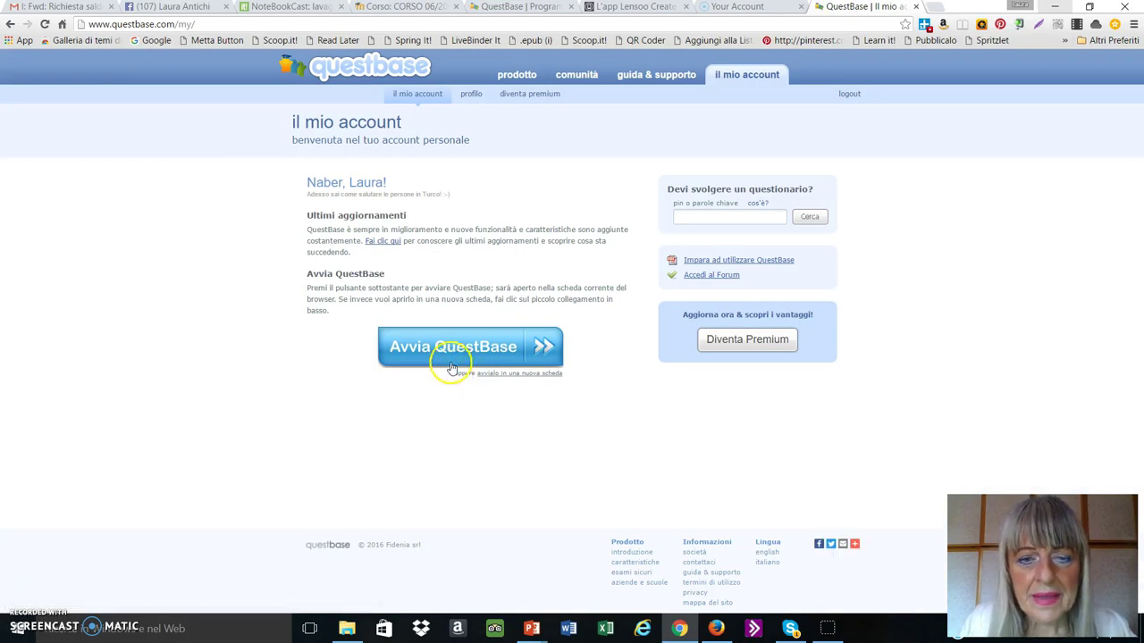
pyautogui.click(472, 347)
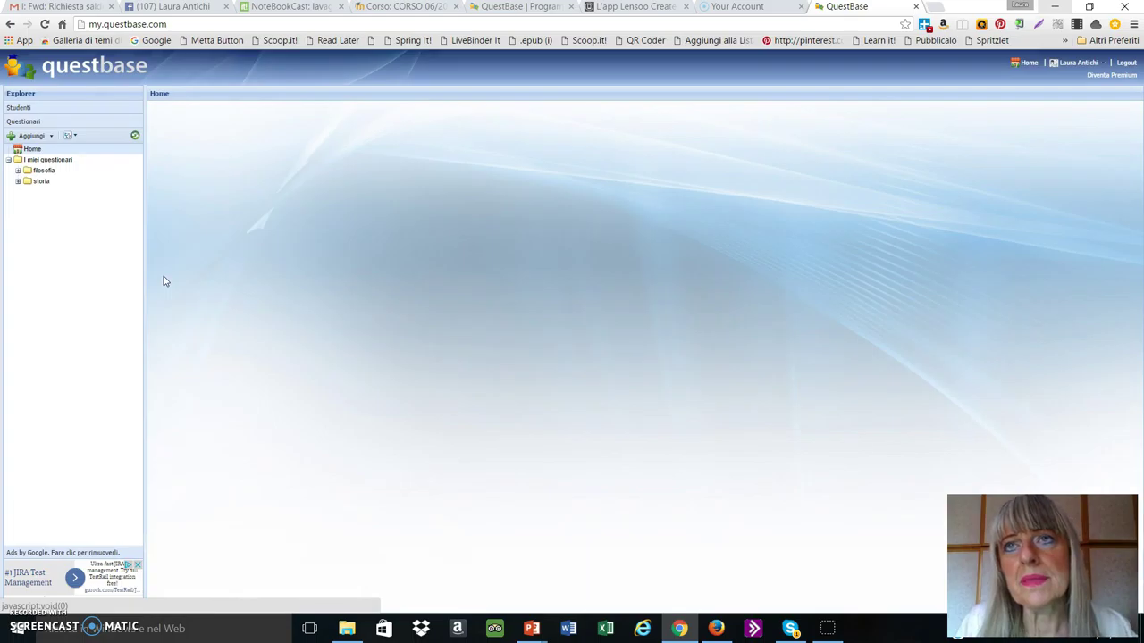
pyautogui.click(19, 107)
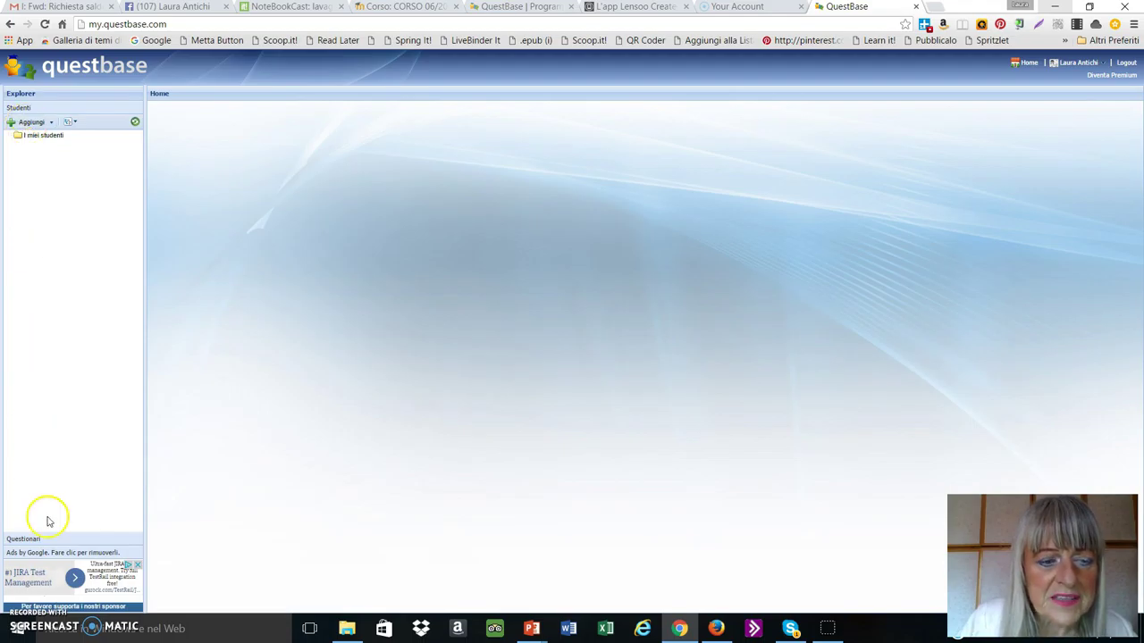
pyautogui.click(32, 540)
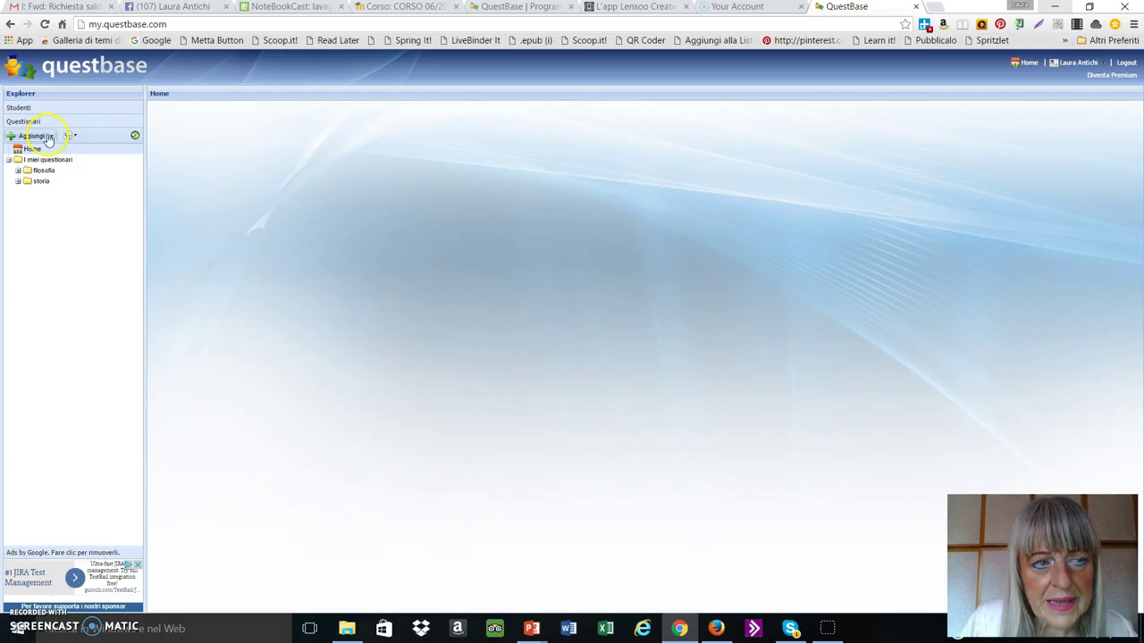
# Step: Start a new questionnaire titled "questionario di prova" and proceed to its general information
pyautogui.click(51, 138)
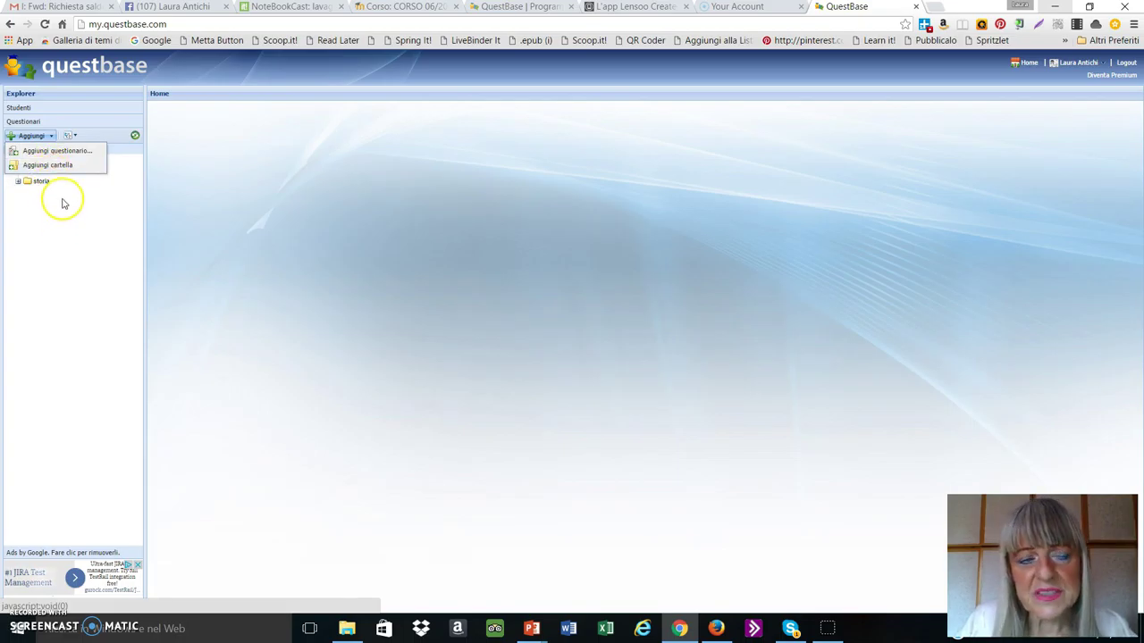
pyautogui.click(51, 153)
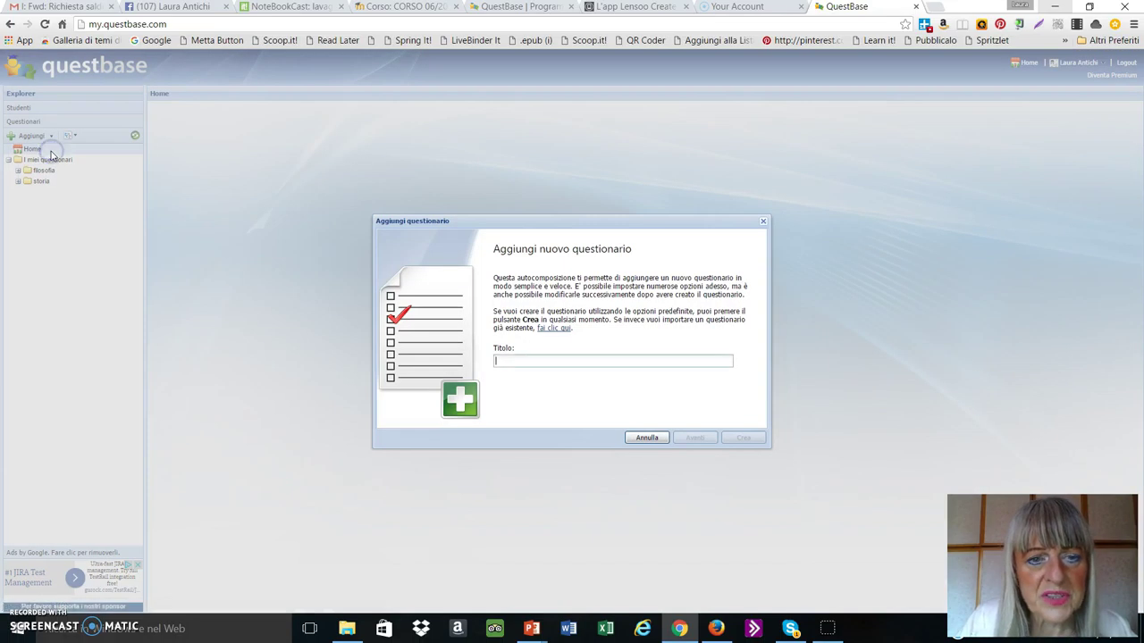
pyautogui.click(550, 363)
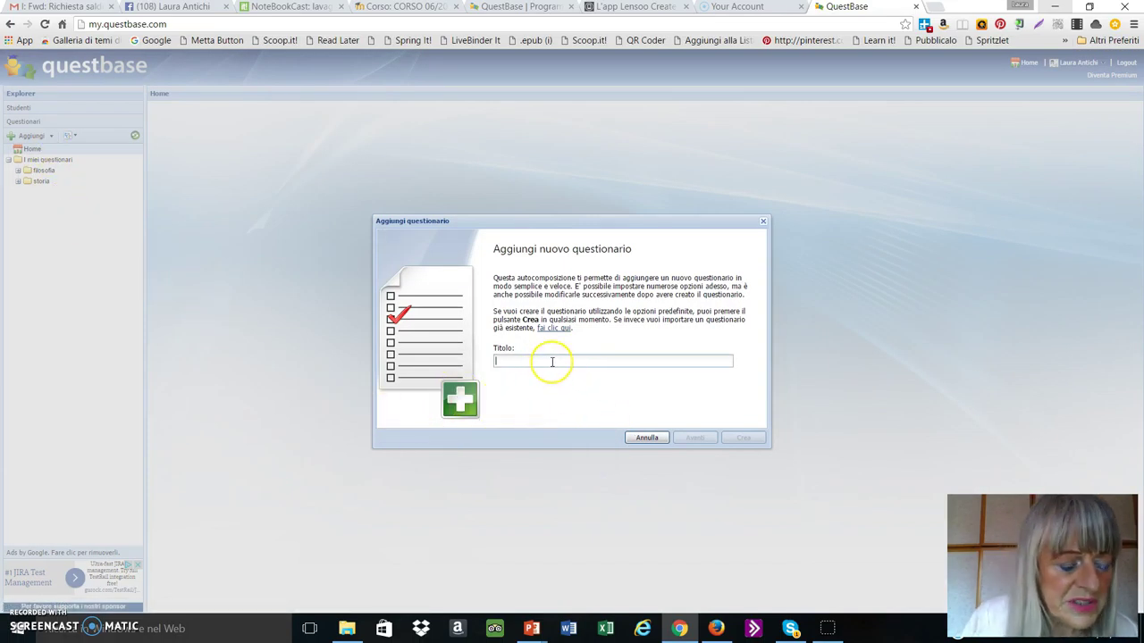
pyautogui.write('questionario di prova')
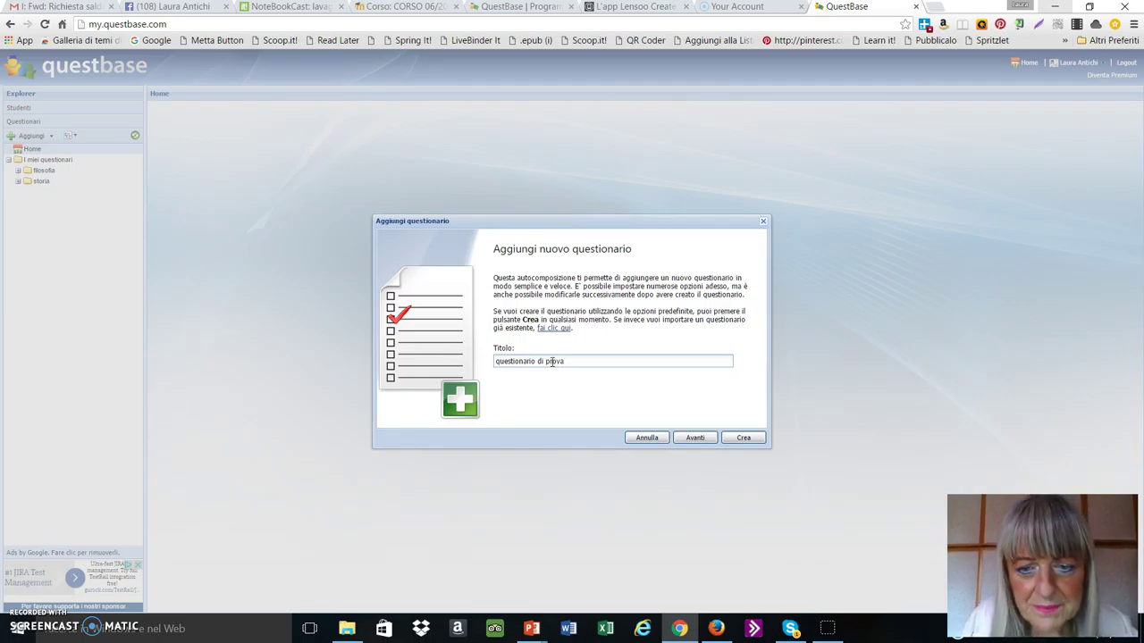
pyautogui.click(696, 437)
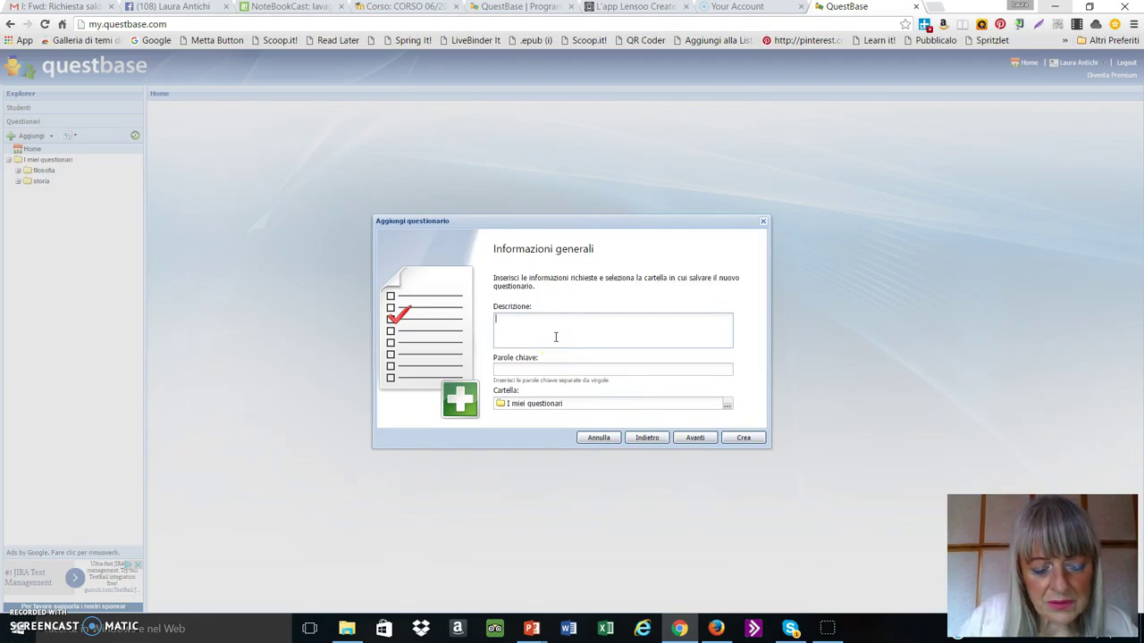
# Step: Describe the questionnaire as "questo è un questionario di prova" and keep it in the folder I miei questionari, without keywords
pyautogui.write('questo è un qu')
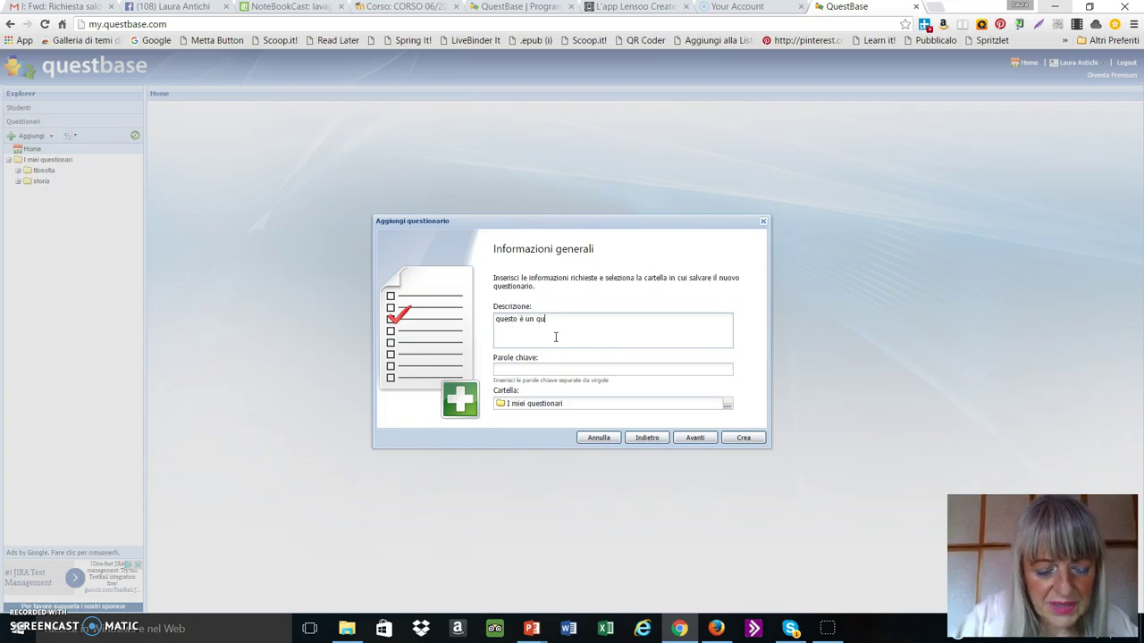
pyautogui.write('estionario di prova')
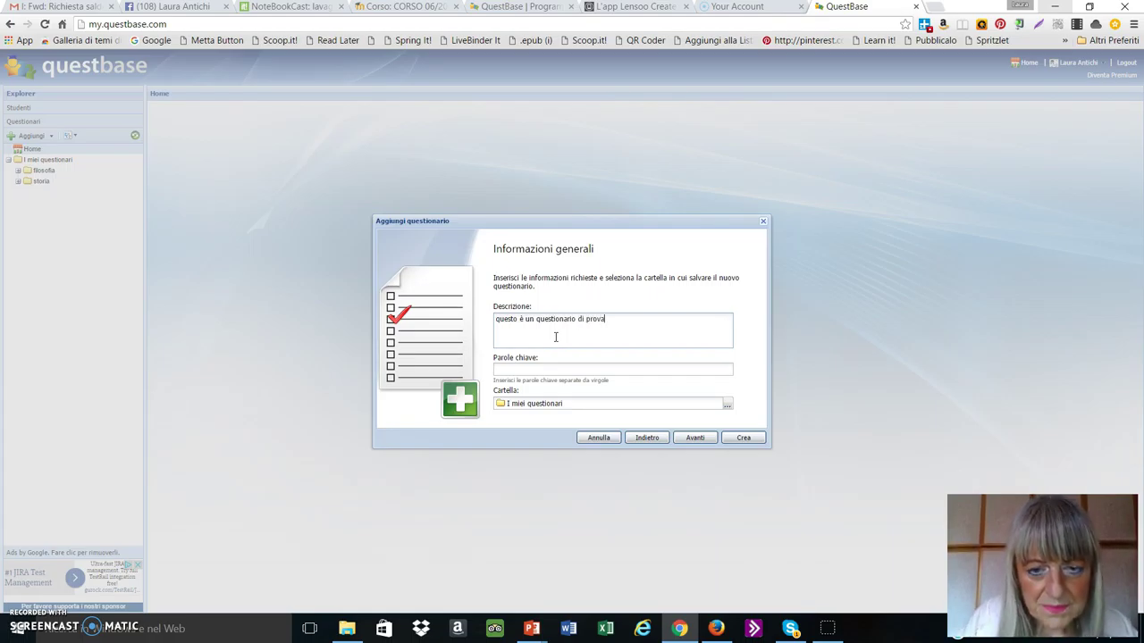
pyautogui.click(523, 372)
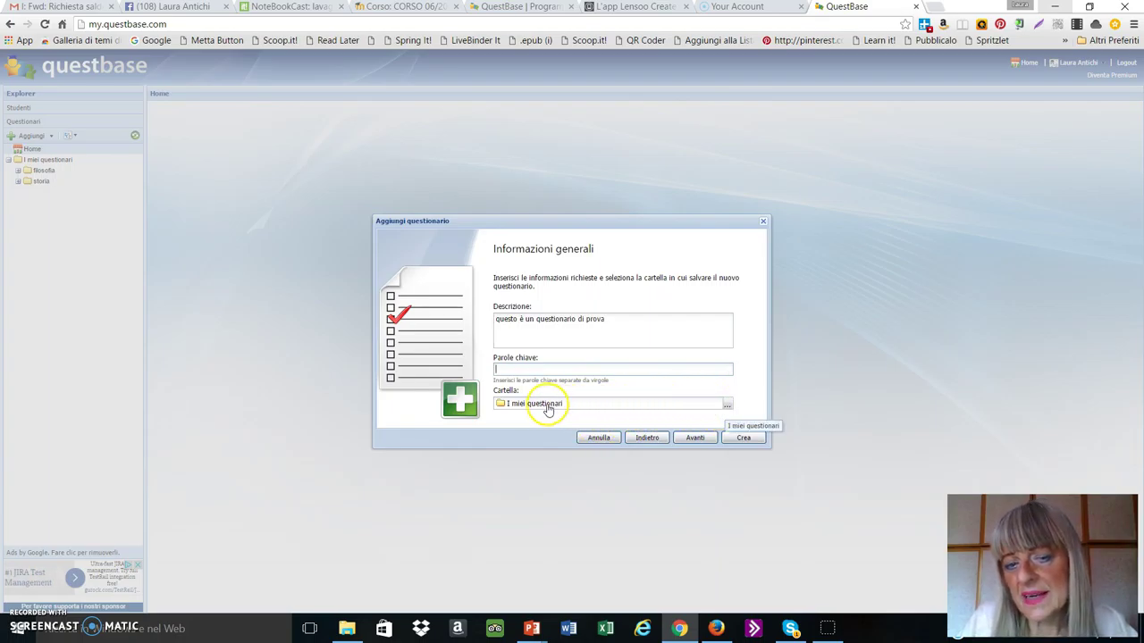
pyautogui.click(727, 407)
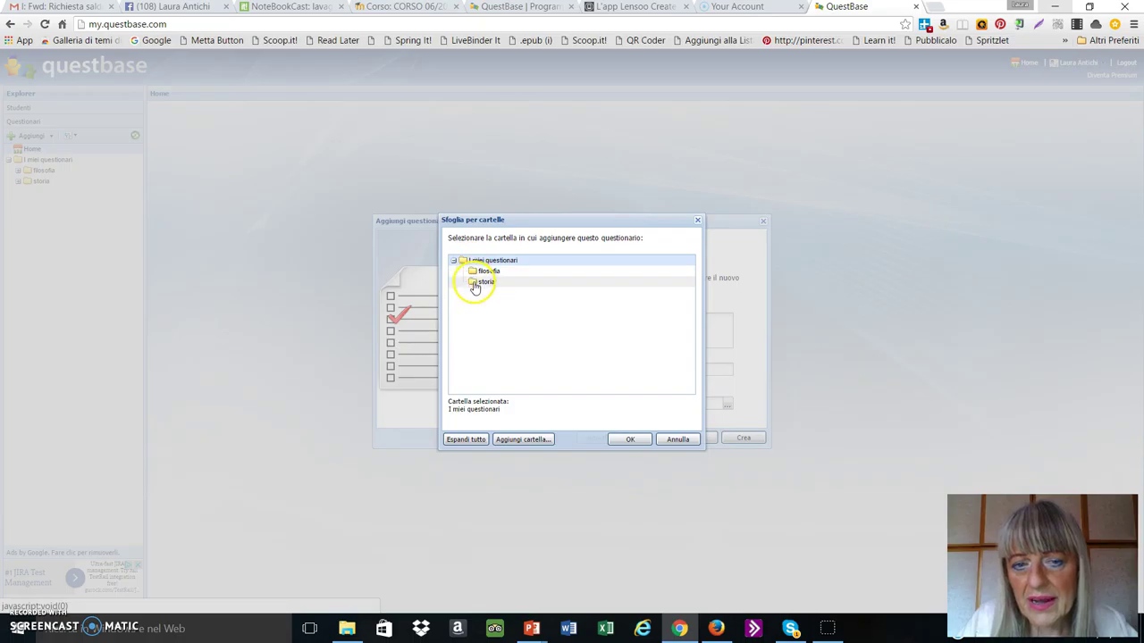
pyautogui.click(697, 220)
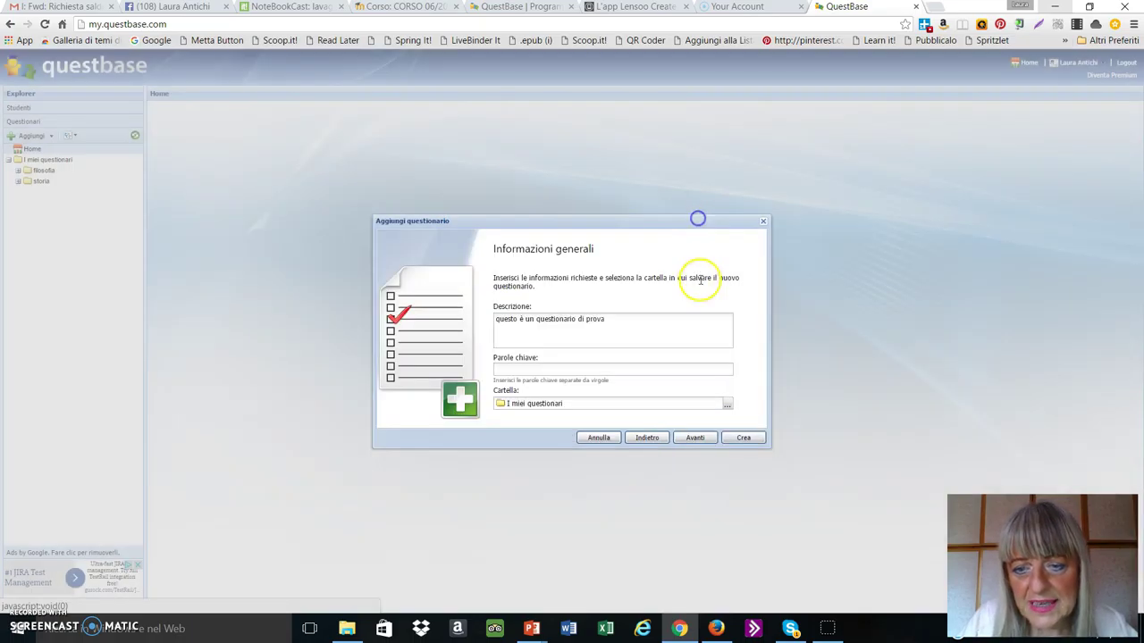
pyautogui.click(695, 438)
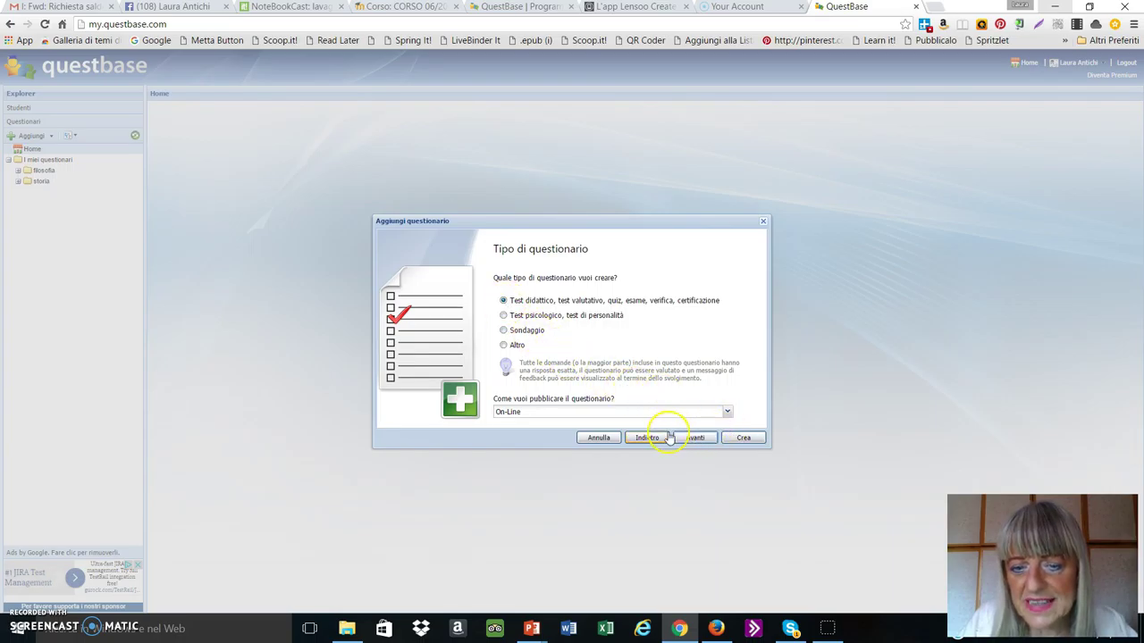
# Step: Keep the educational test type and set the questionnaire's publication to both On-Line and Su carta (stampato)
pyautogui.click(727, 411)
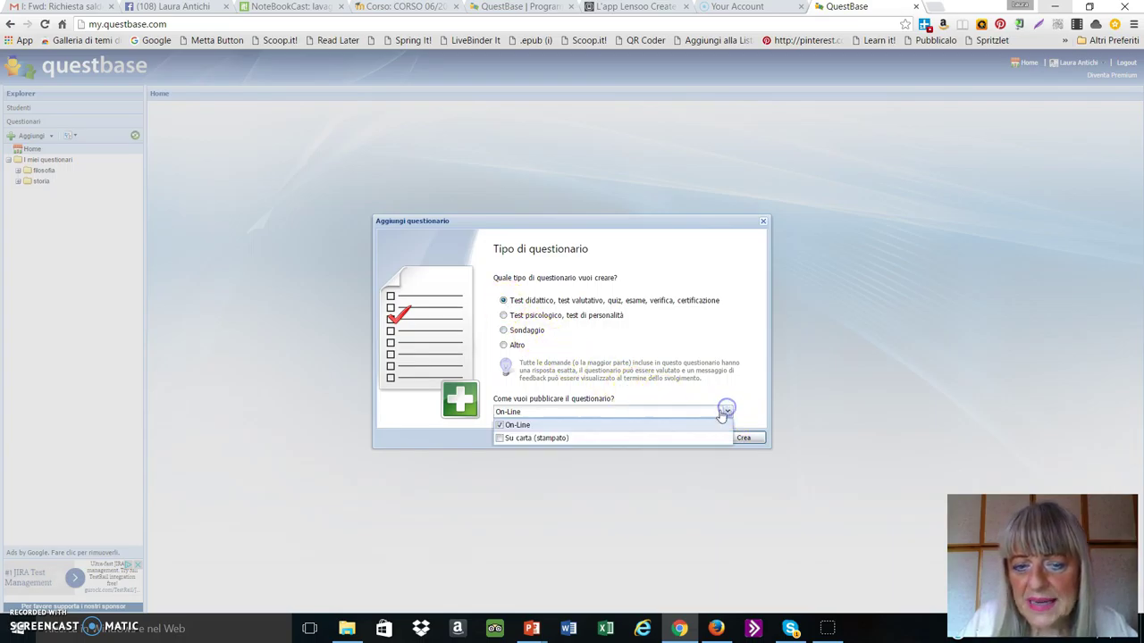
pyautogui.click(500, 439)
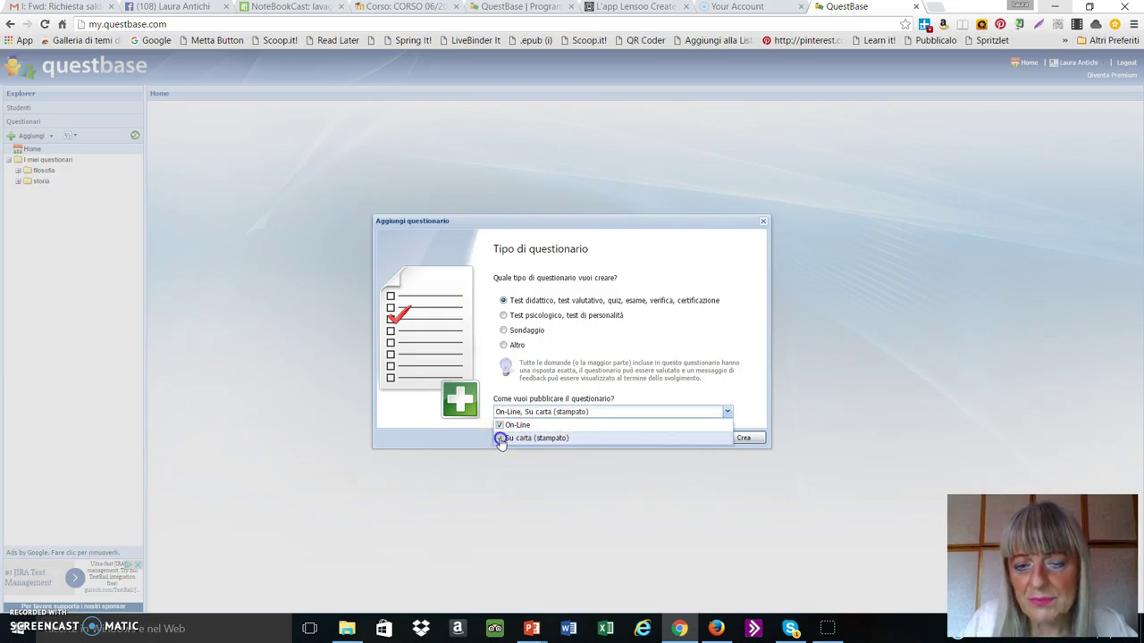
pyautogui.click(746, 439)
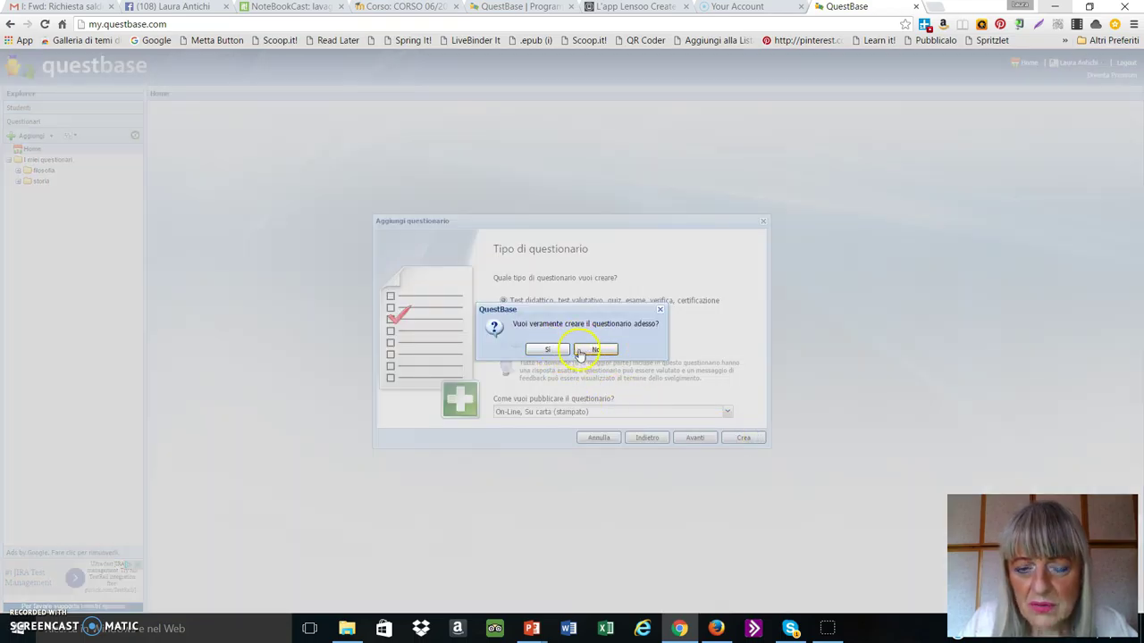
pyautogui.click(658, 311)
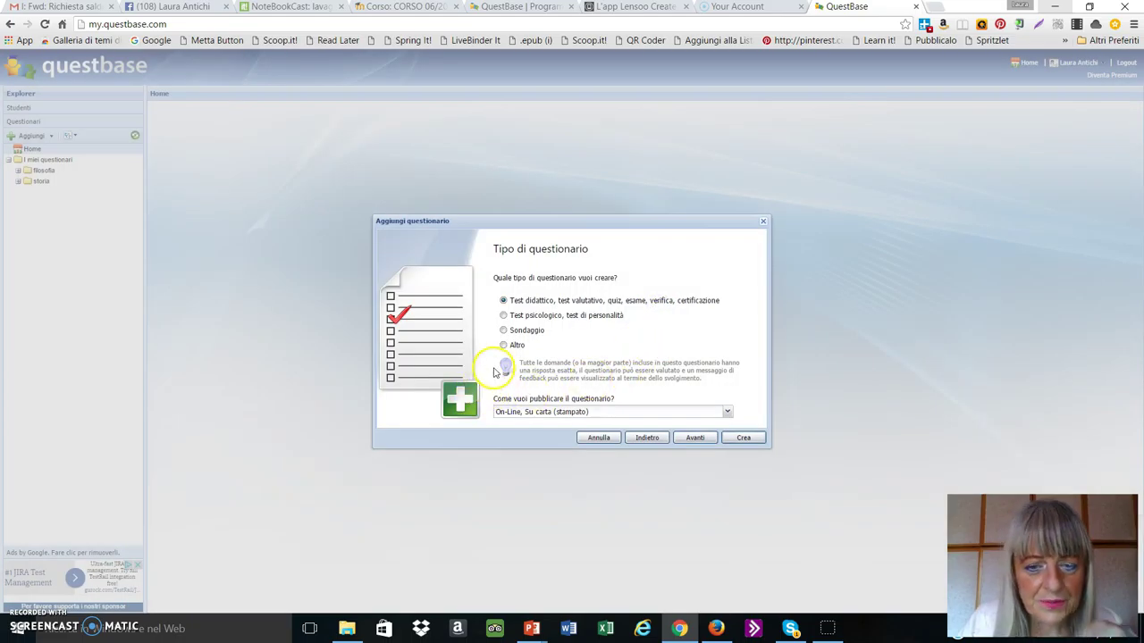
pyautogui.click(694, 438)
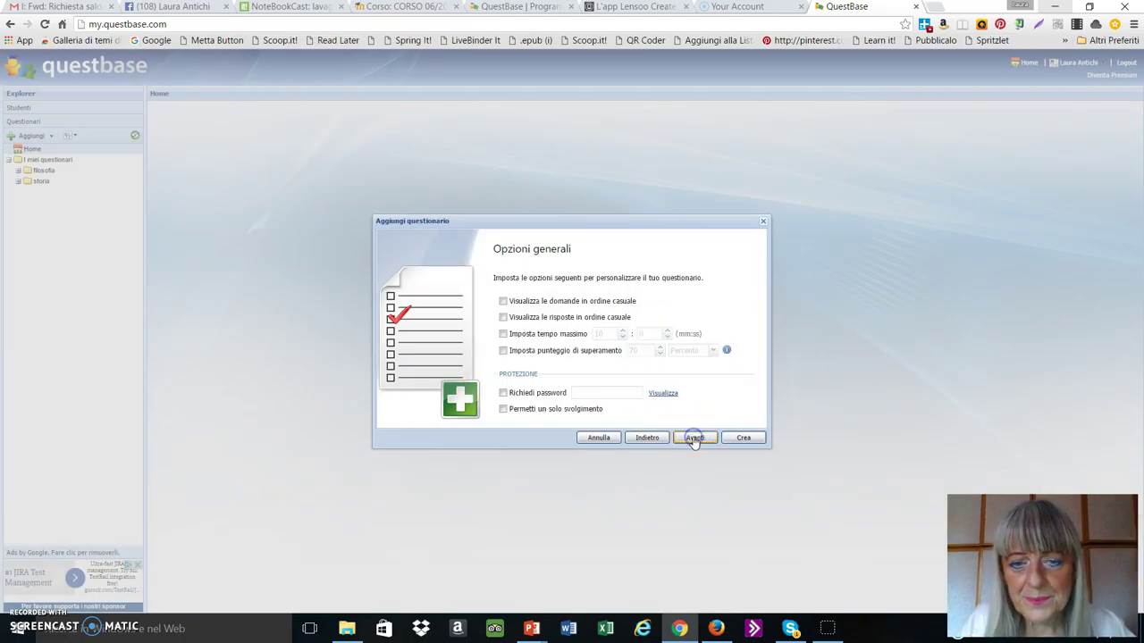
# Step: Have the questions shown in random order and enable a passing score of 70 percent
pyautogui.click(503, 301)
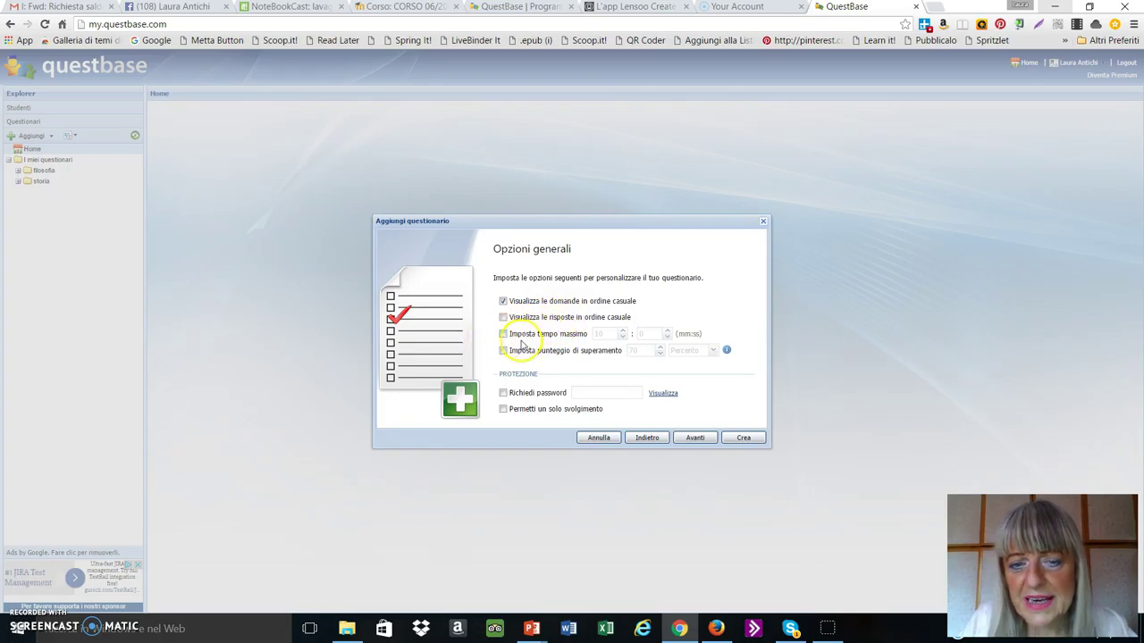
pyautogui.click(503, 351)
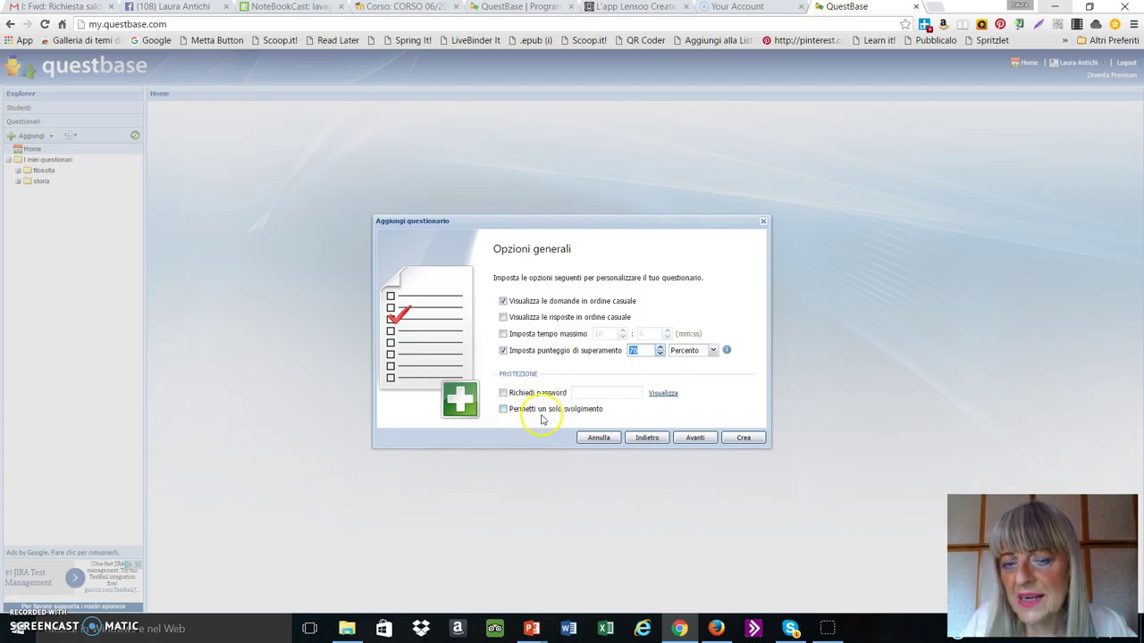
pyautogui.click(695, 438)
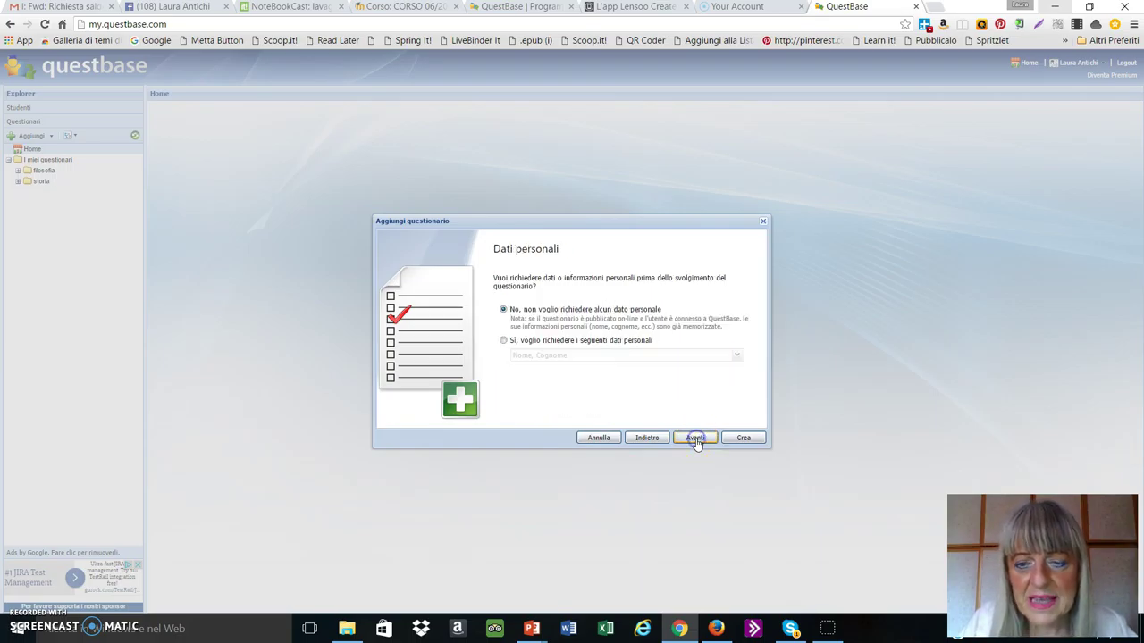
# Step: Request Nome and Cognome as personal data before the questionnaire and make these data mandatory
pyautogui.click(504, 343)
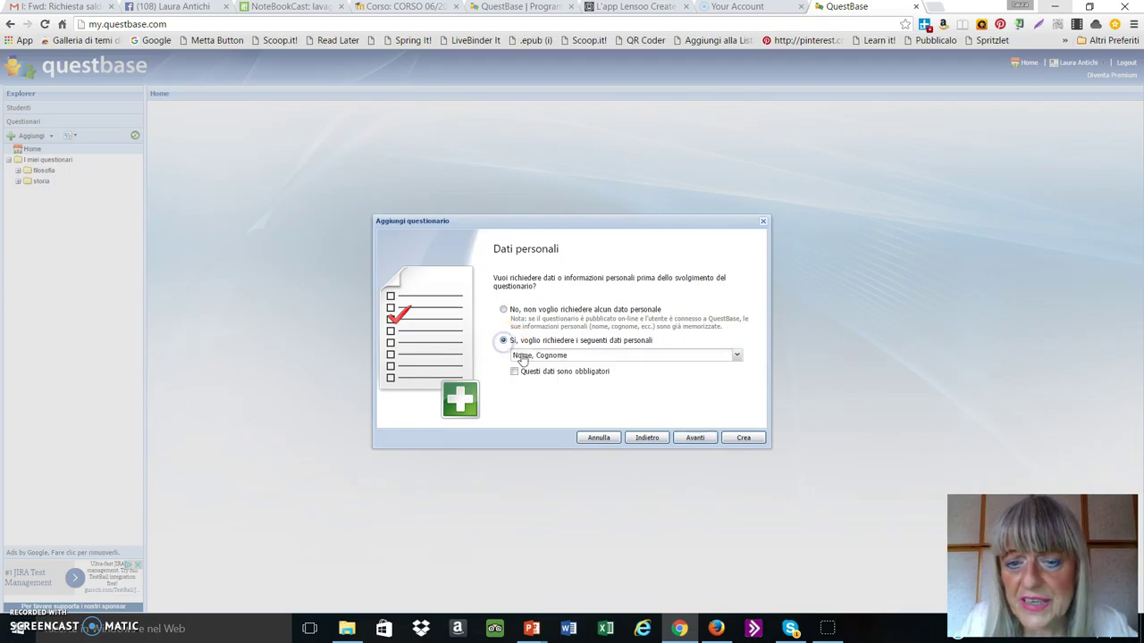
pyautogui.click(736, 356)
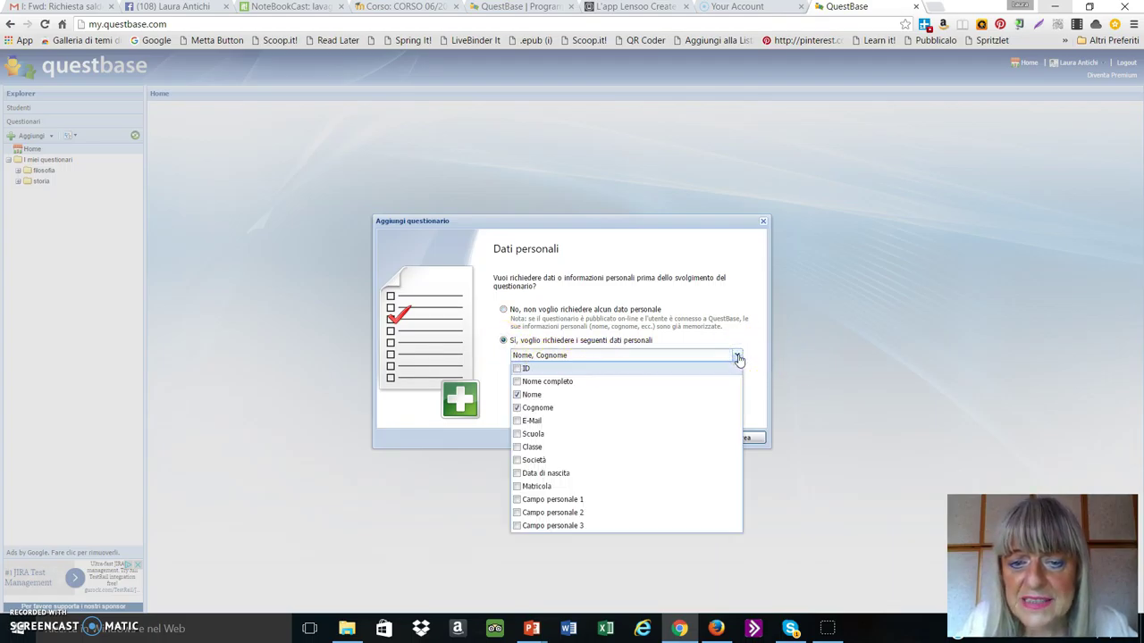
pyautogui.click(647, 355)
pyautogui.click(514, 371)
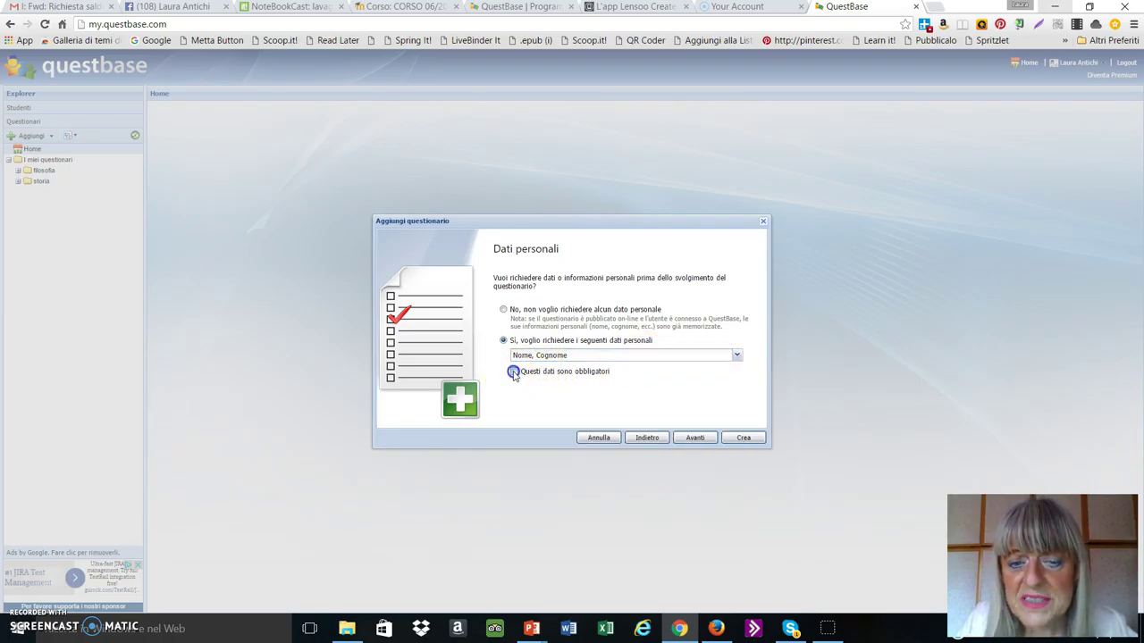
pyautogui.click(698, 438)
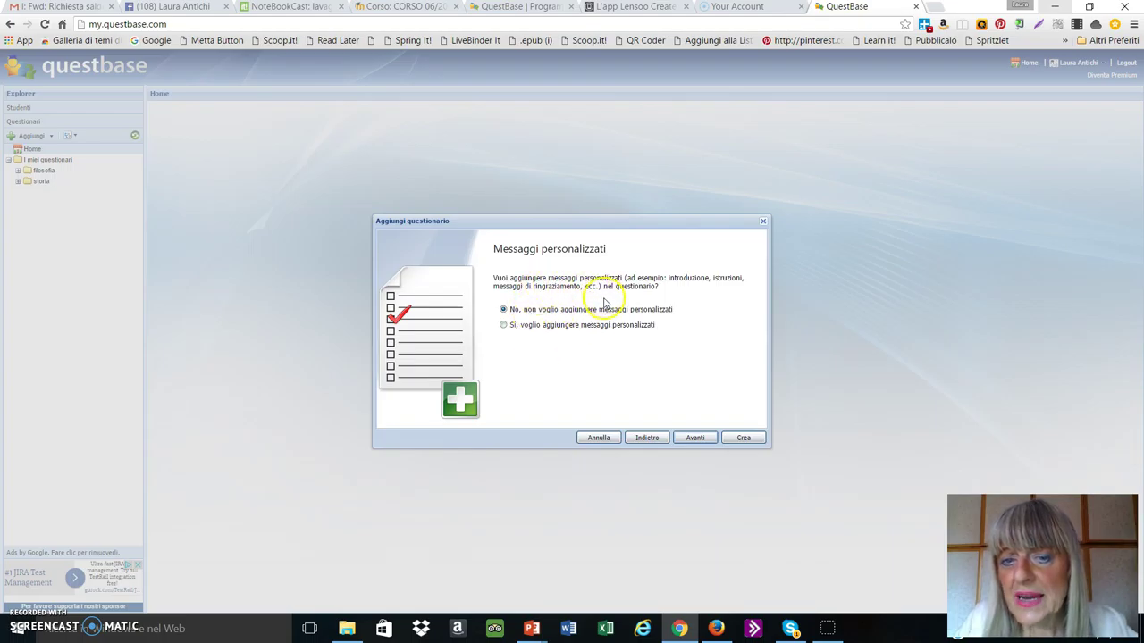
pyautogui.click(503, 326)
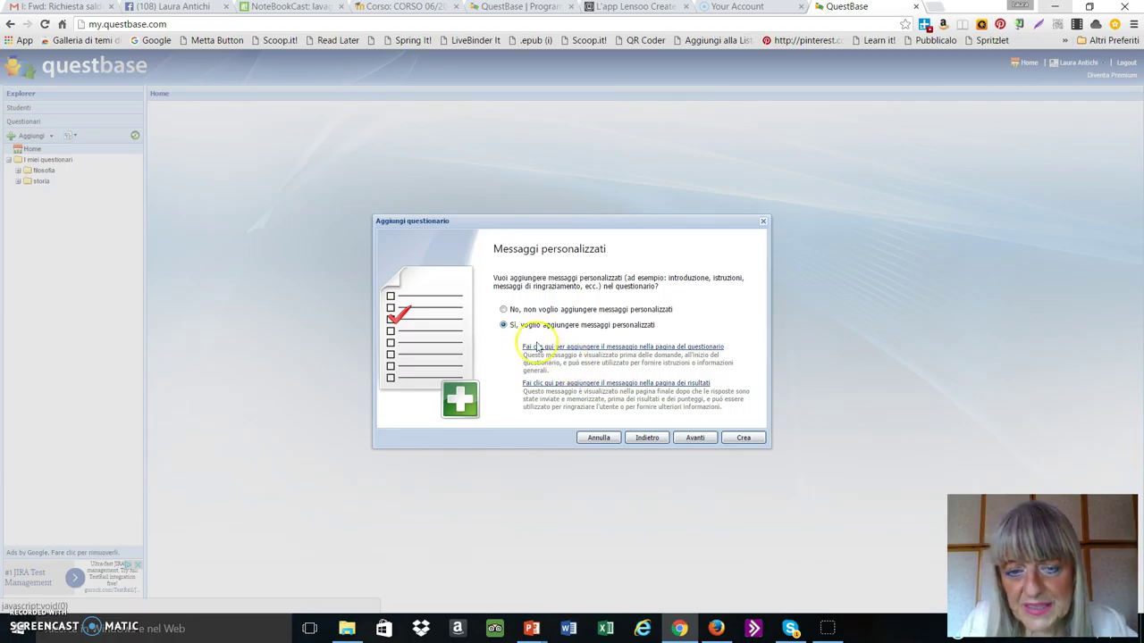
pyautogui.click(503, 323)
pyautogui.click(503, 309)
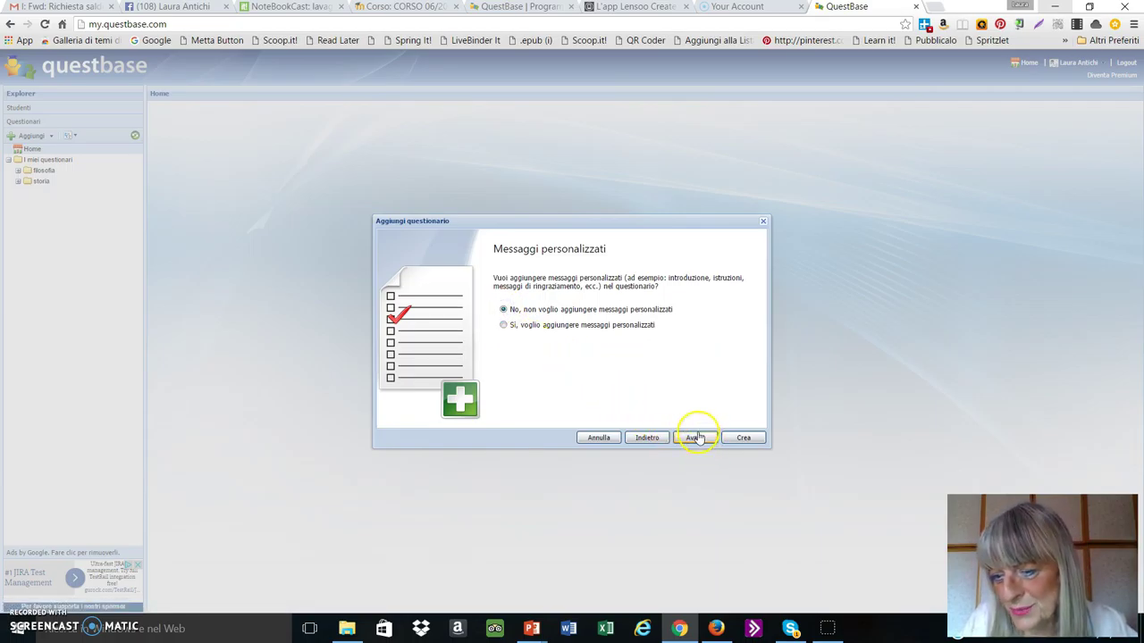
# Step: Create the questionnaire without custom messages, with a single author and included in QuestBase's public archive
pyautogui.click(695, 438)
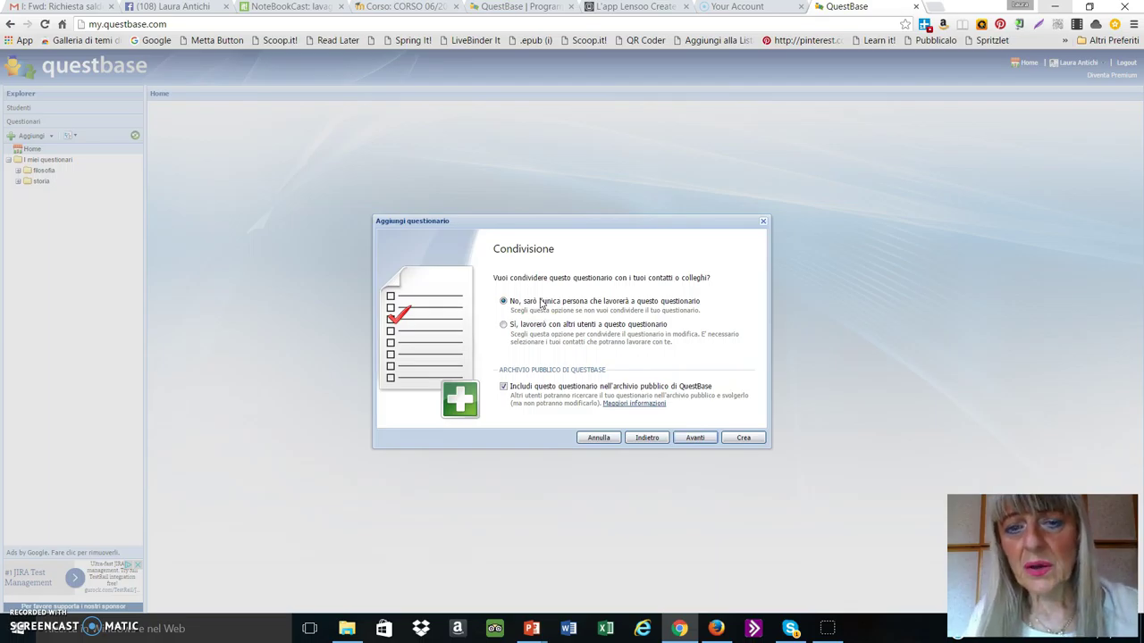
pyautogui.click(542, 319)
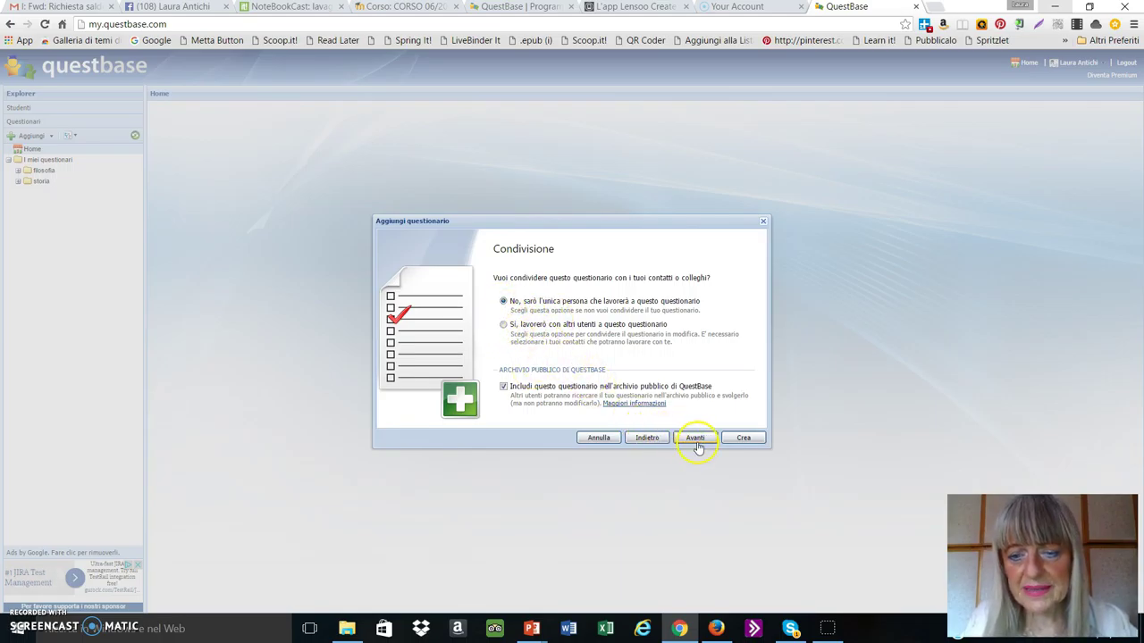
pyautogui.click(696, 439)
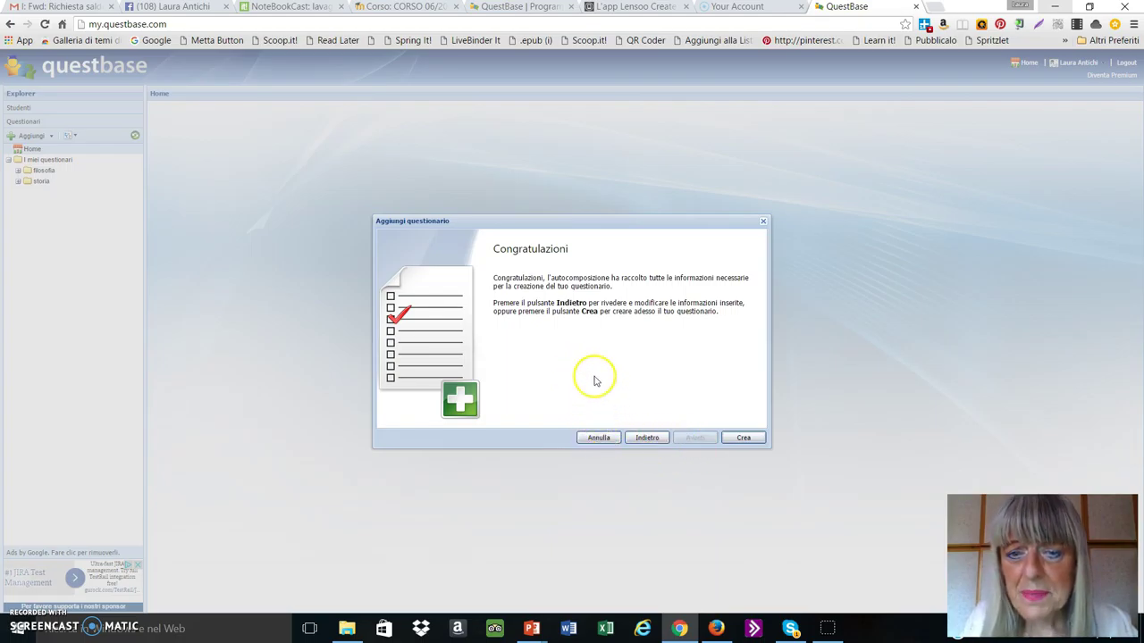
pyautogui.click(744, 438)
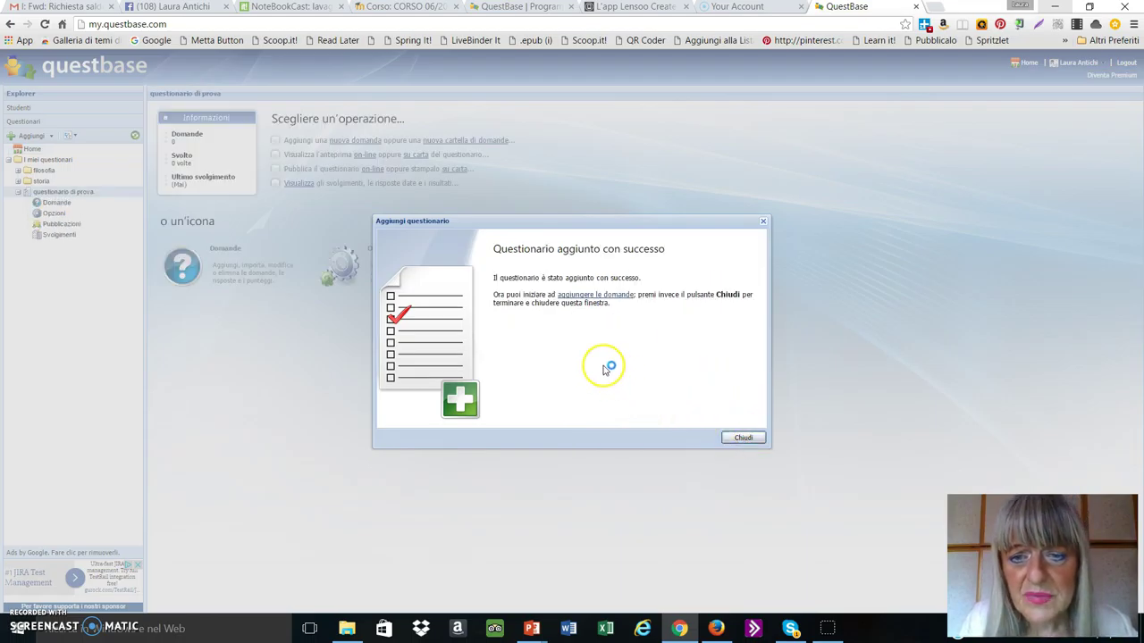
# Step: Add a first question of type Scelta multipla to the new questionnaire with the text "Homework è:"
pyautogui.doubleClick(592, 296)
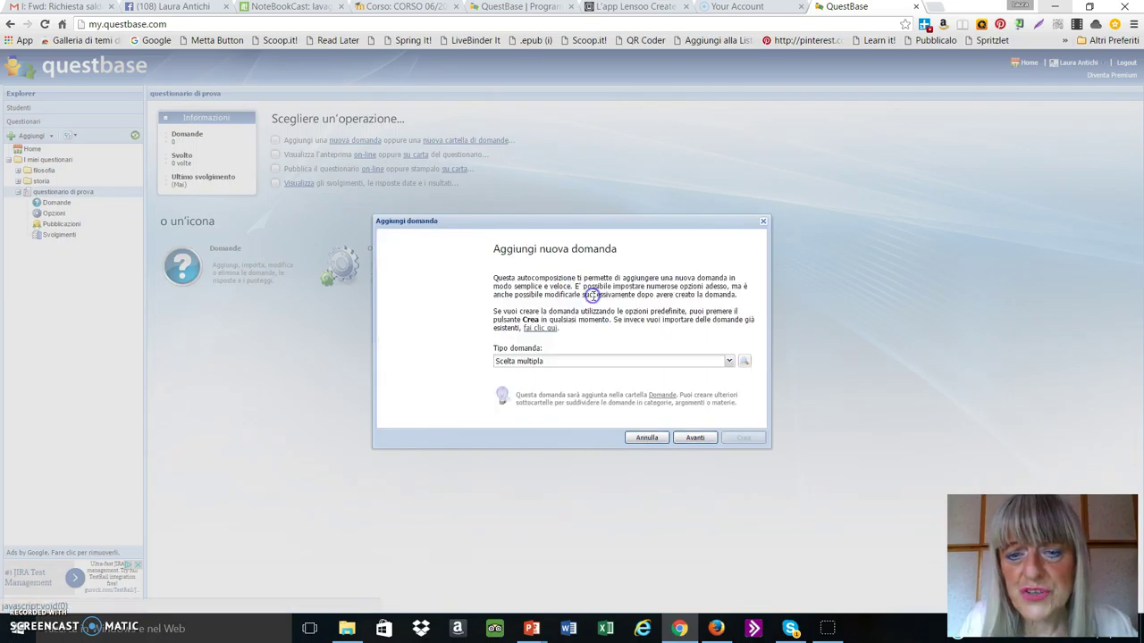
pyautogui.click(730, 361)
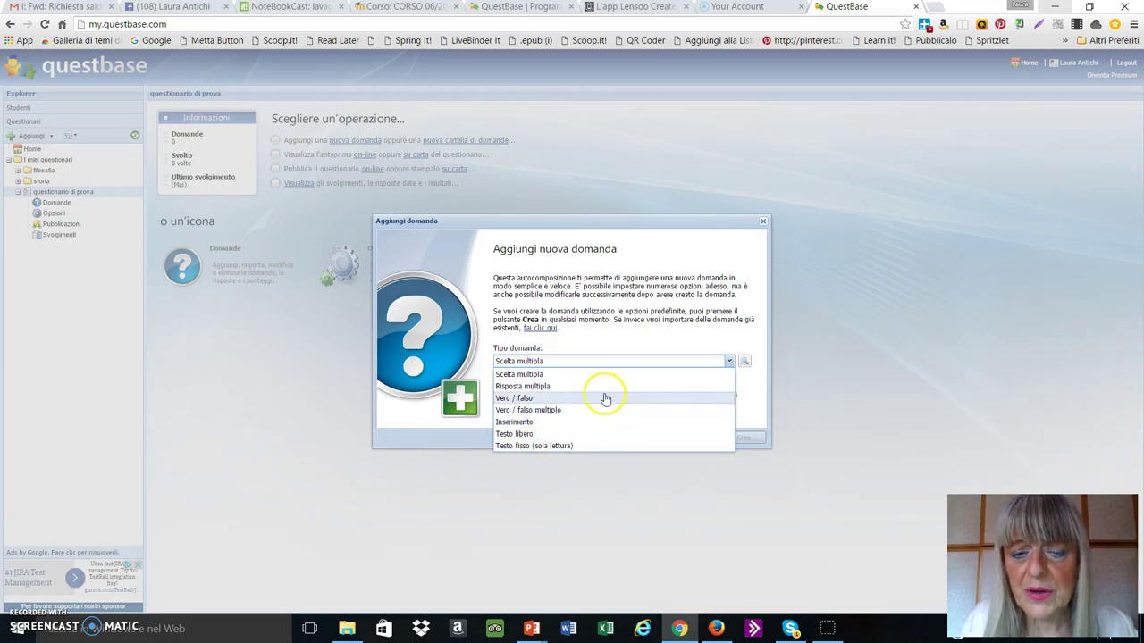
pyautogui.click(530, 373)
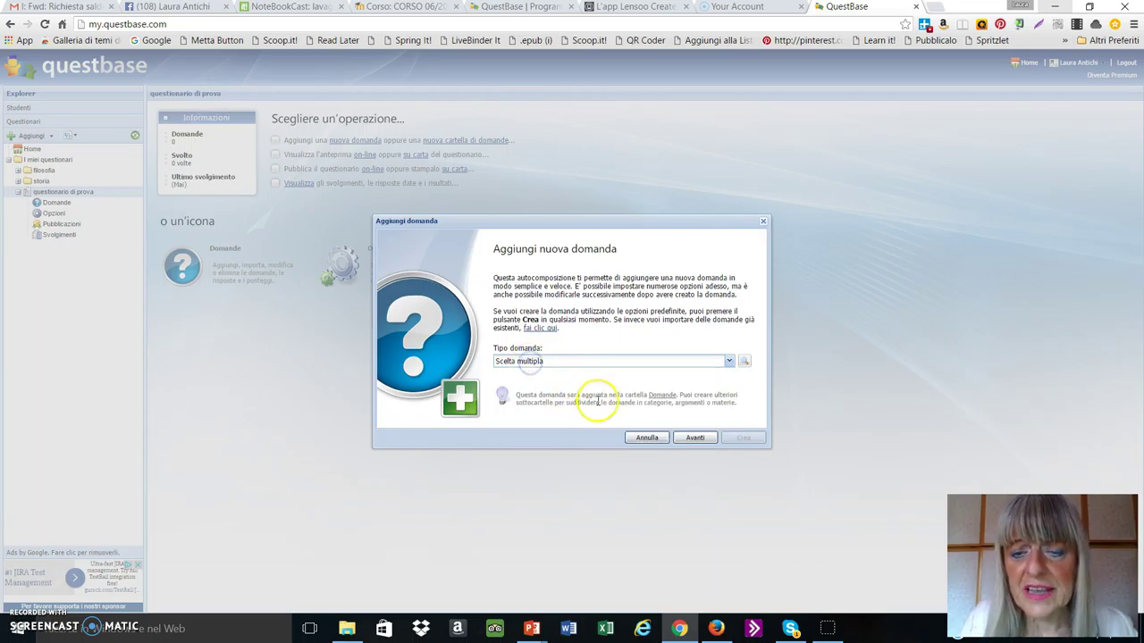
pyautogui.click(693, 438)
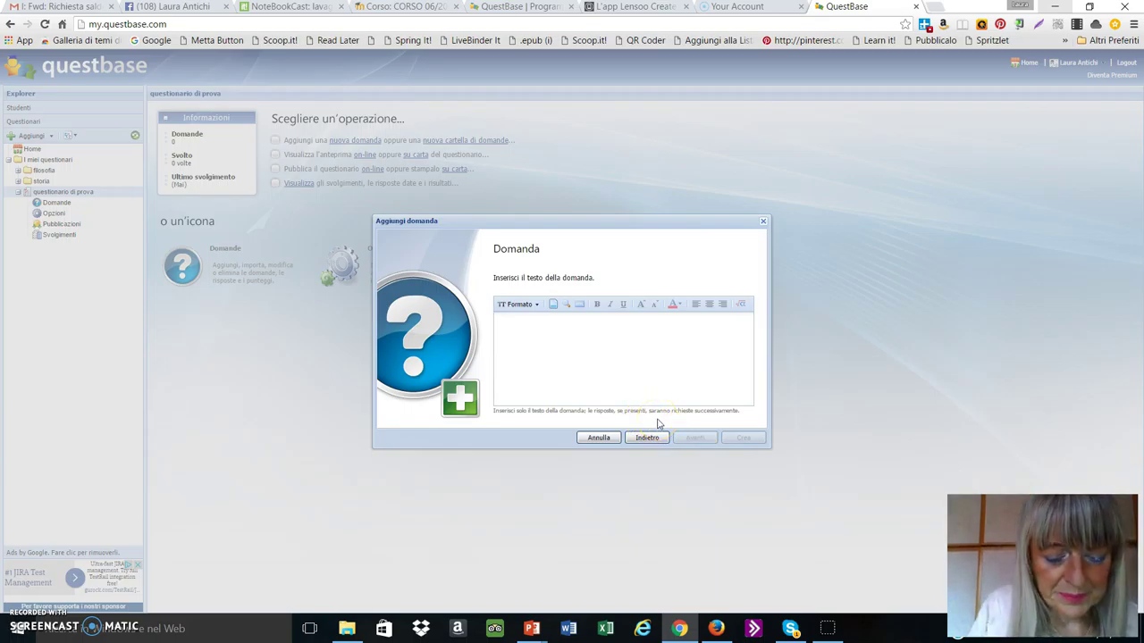
pyautogui.write('Homewor')
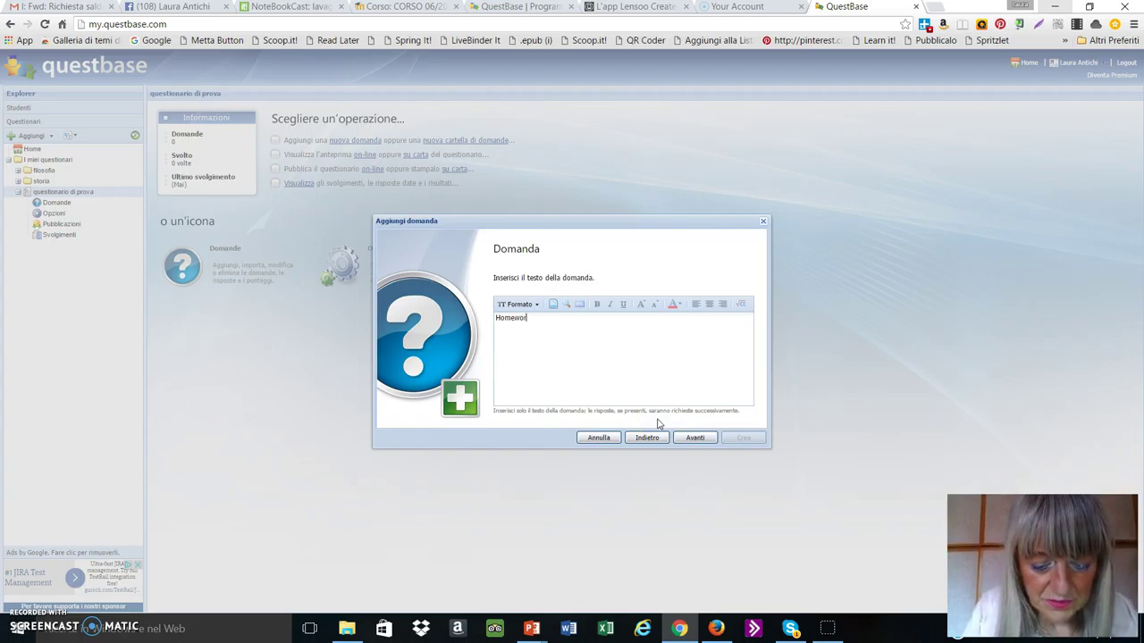
pyautogui.write('k è')
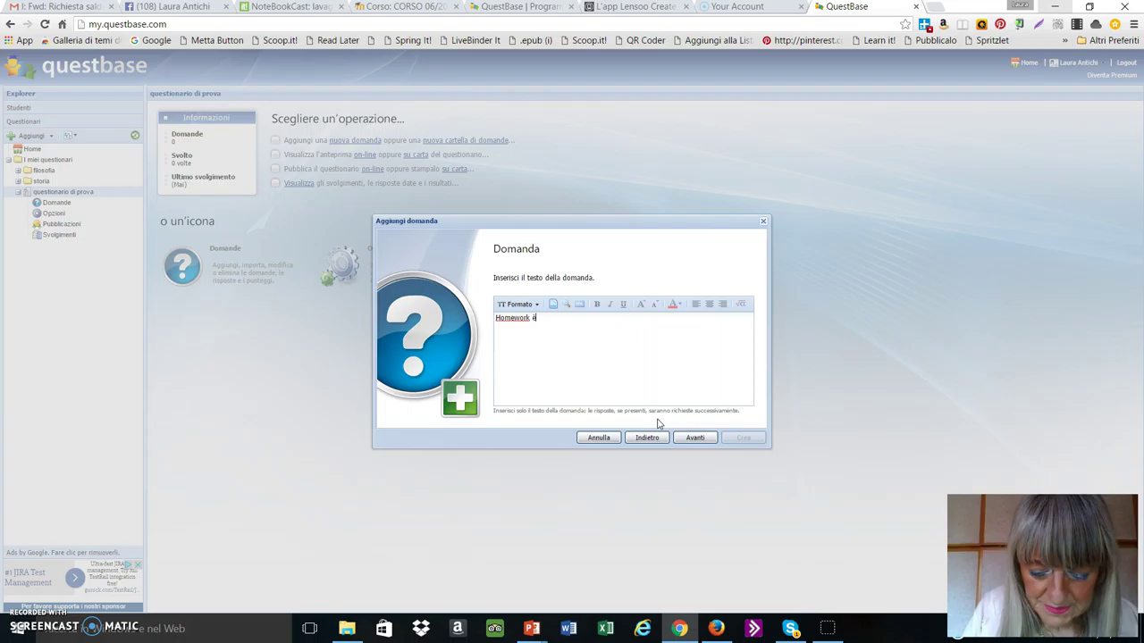
pyautogui.click(706, 438)
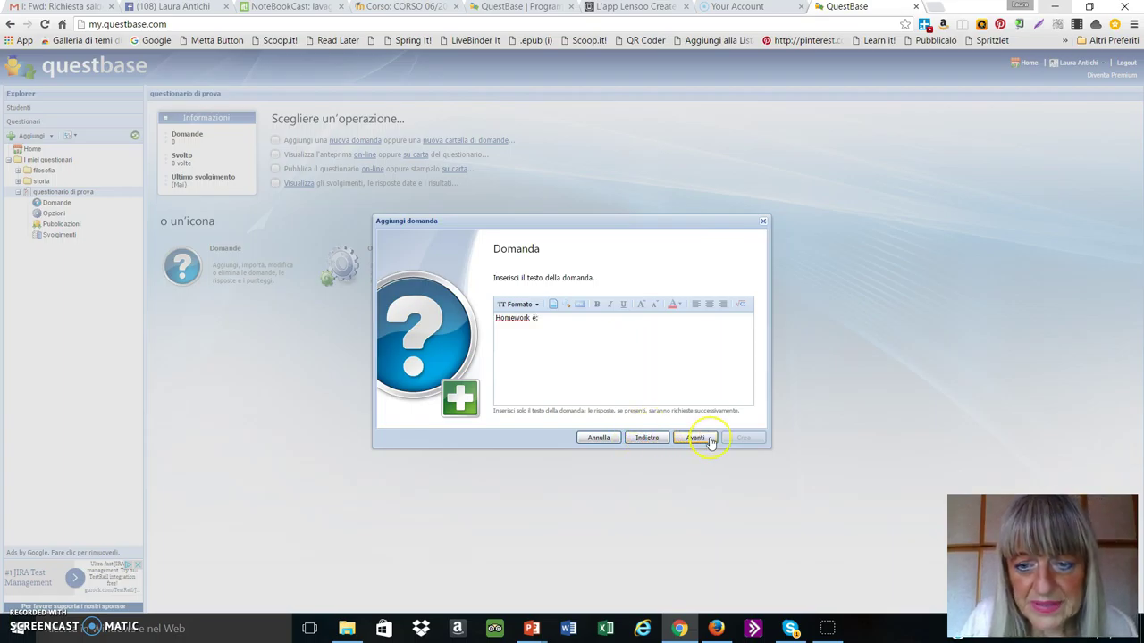
pyautogui.click(711, 440)
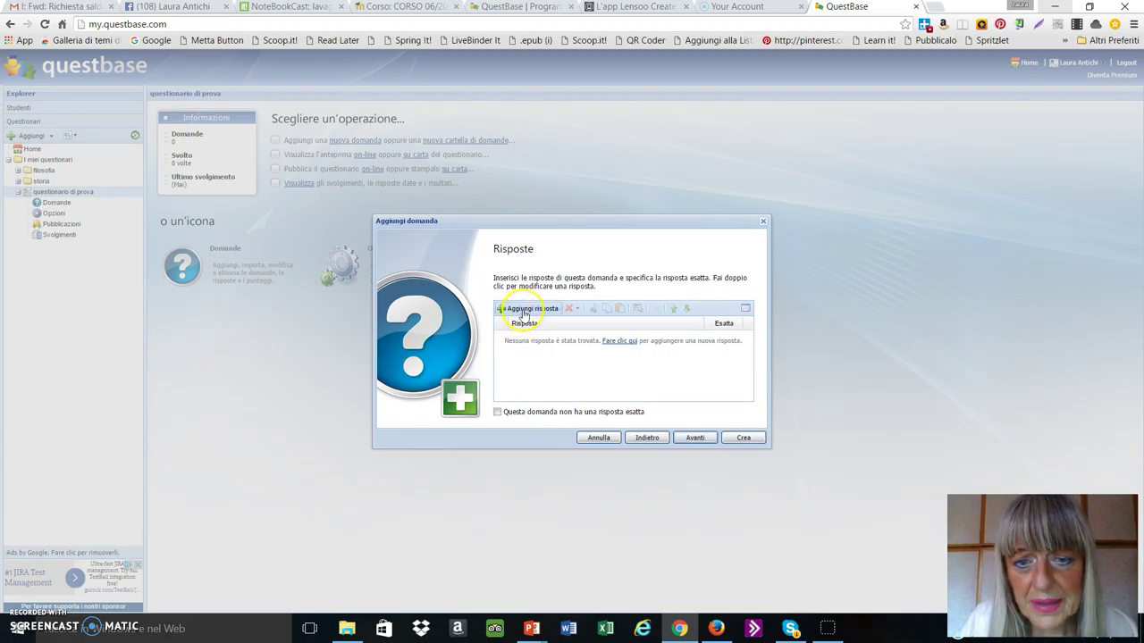
# Step: Add the answer "Attività domestica degli studenti" to the question and mark it as the correct one
pyautogui.click(526, 310)
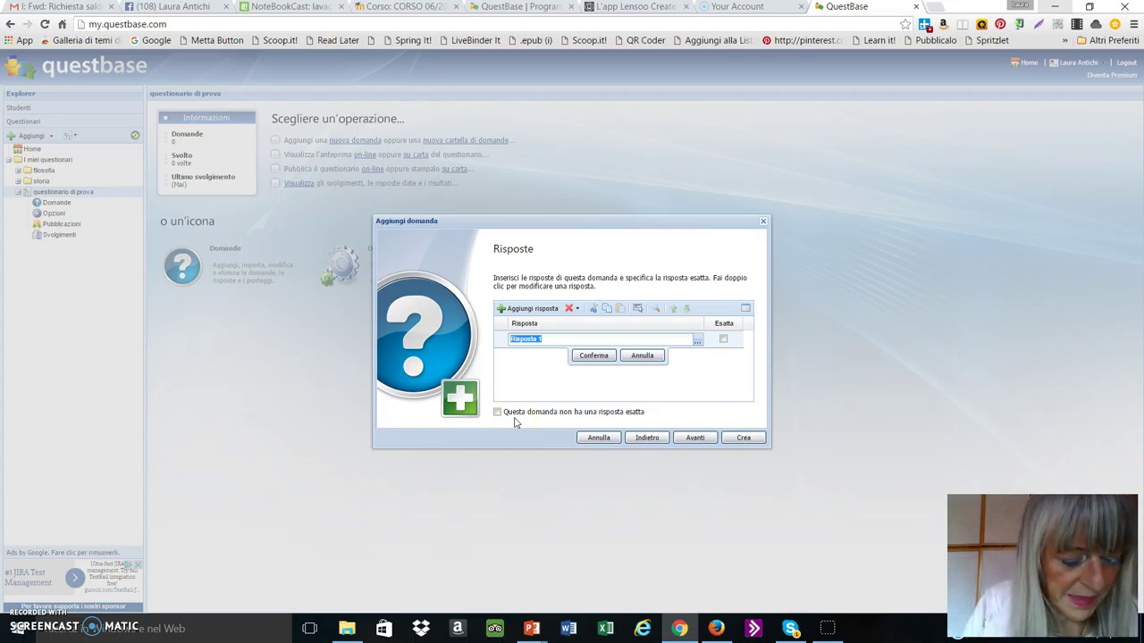
pyautogui.write('Attività domestic')
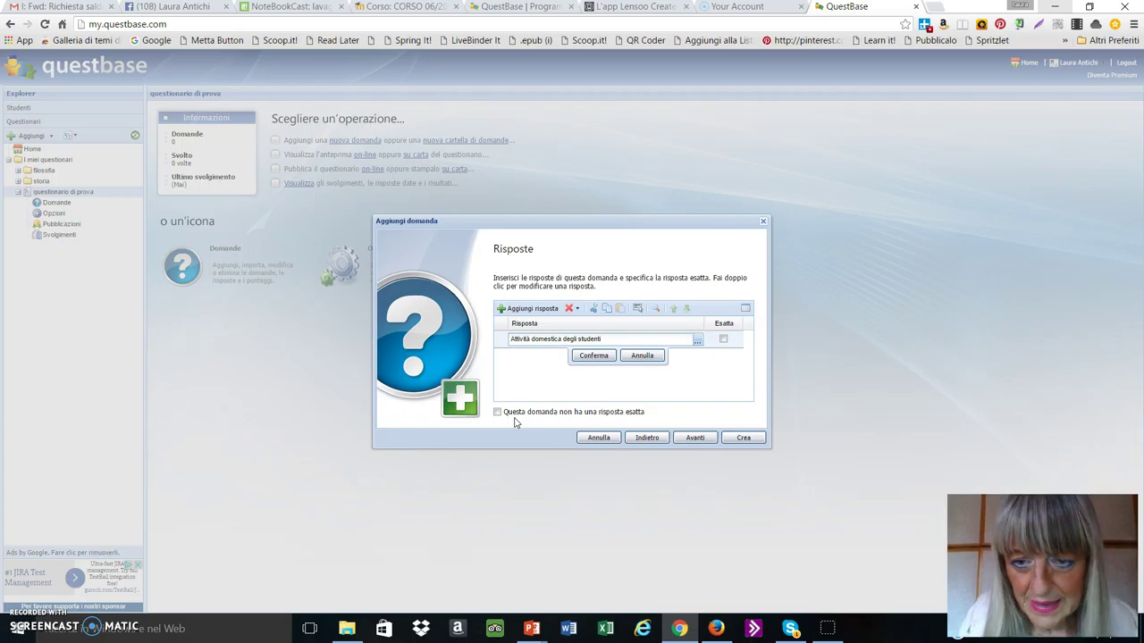
pyautogui.click(724, 340)
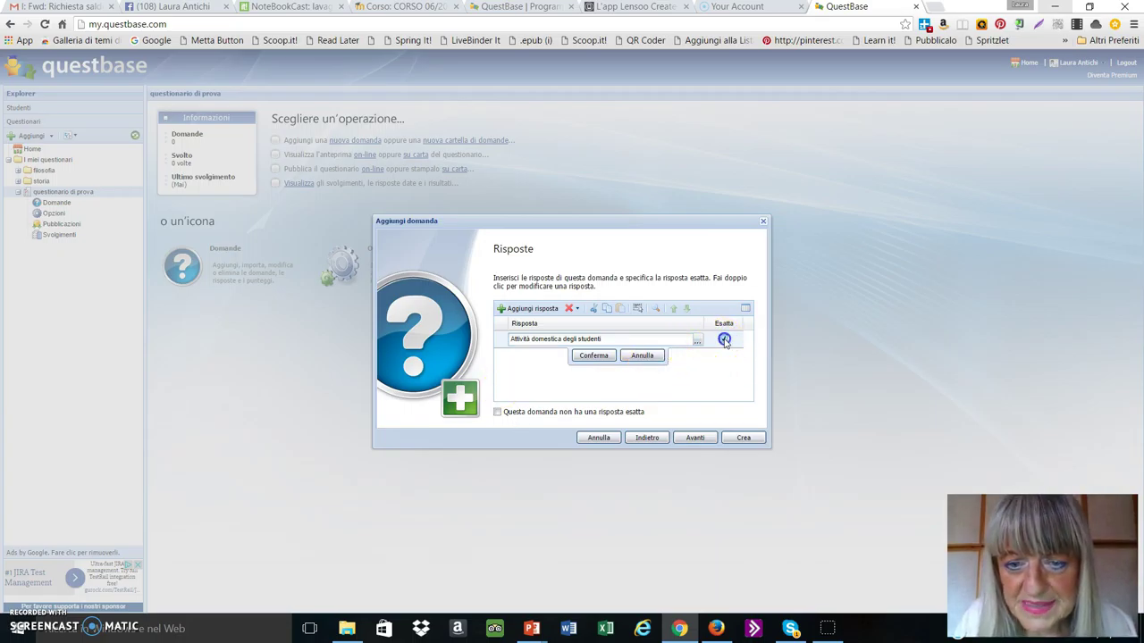
pyautogui.click(594, 355)
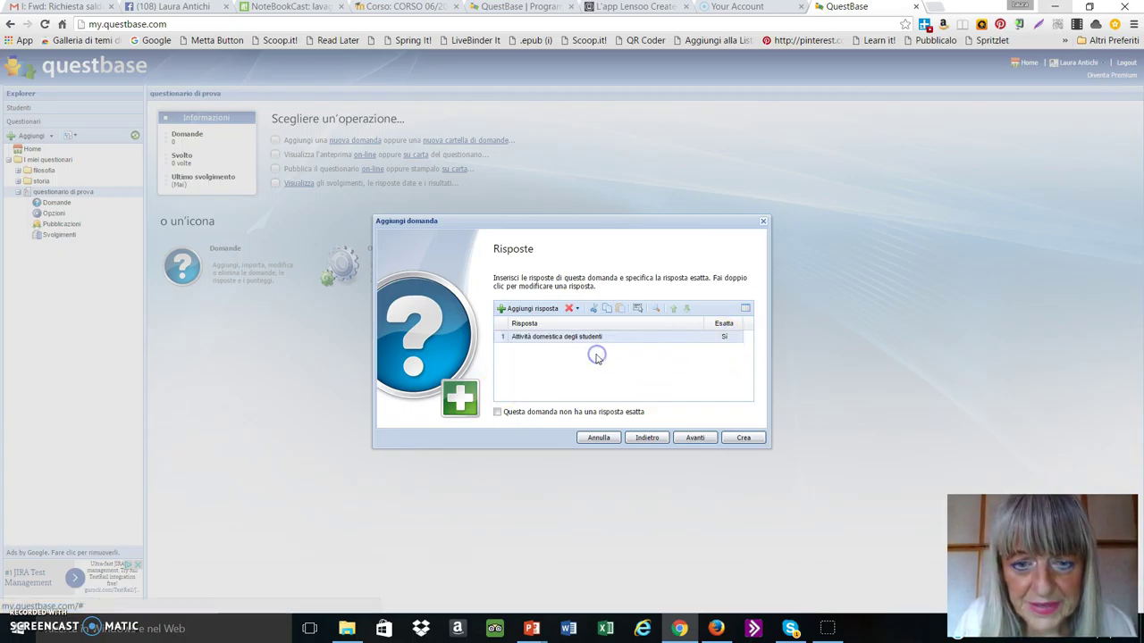
# Step: Add "Attività per realizzare didattica flip" as a second, incorrect answer
pyautogui.click(529, 308)
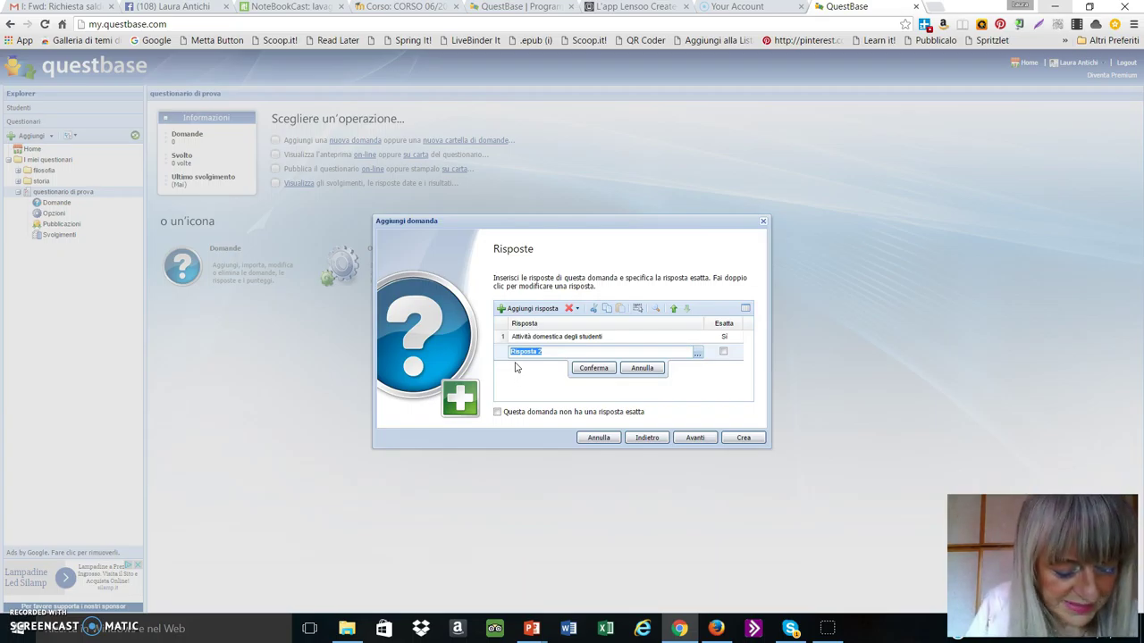
pyautogui.write('O')
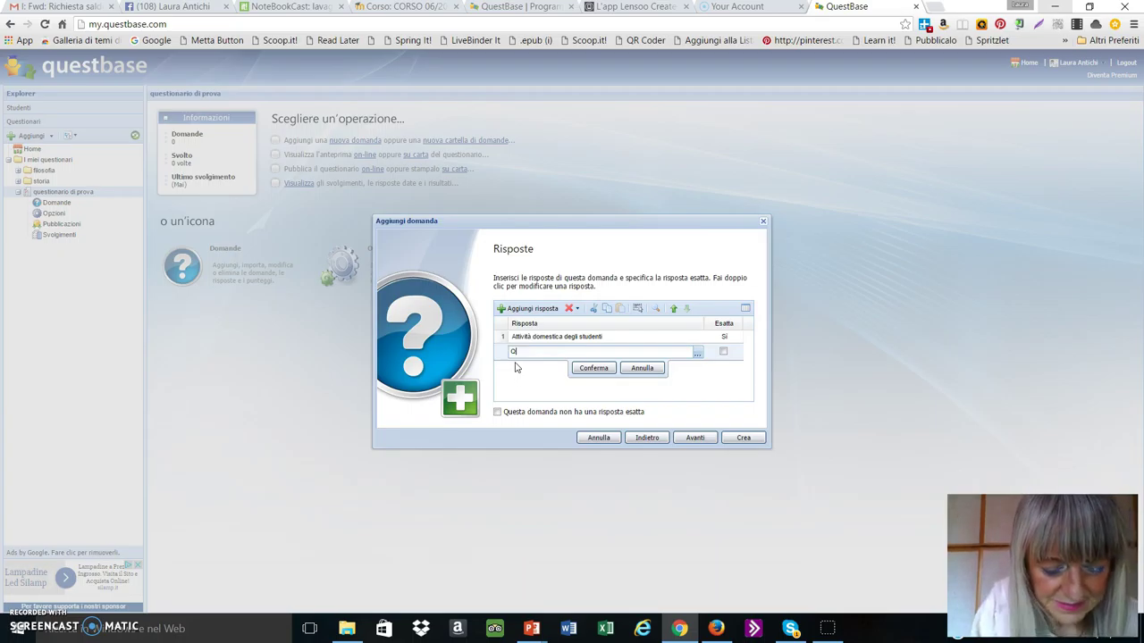
pyautogui.press('BackSpace')
pyautogui.write('Attivit')
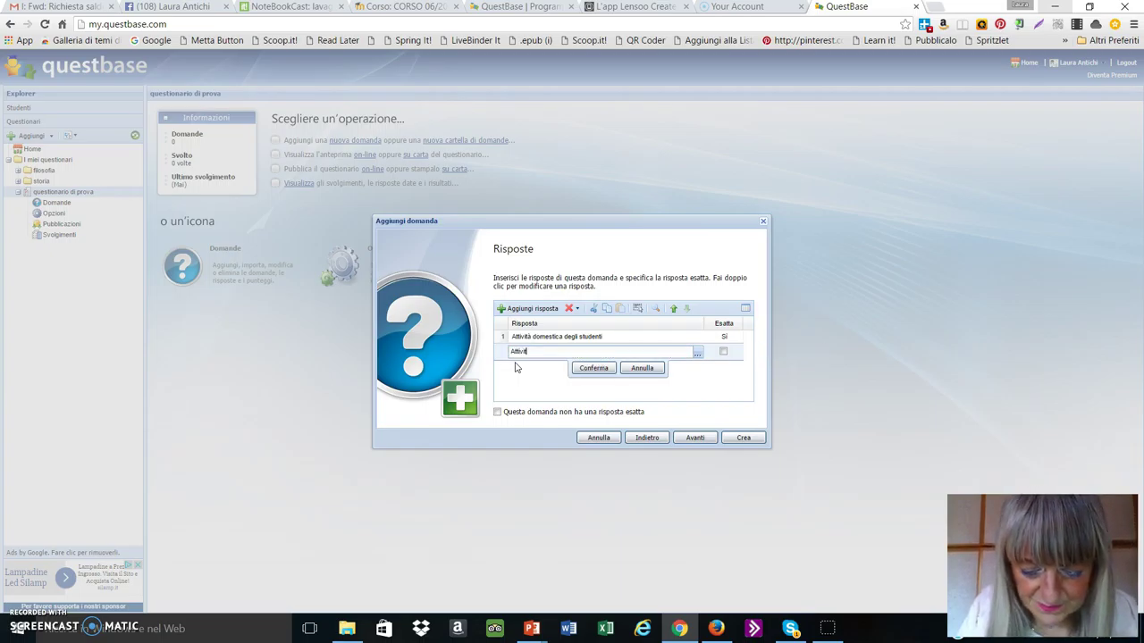
pyautogui.write('à per')
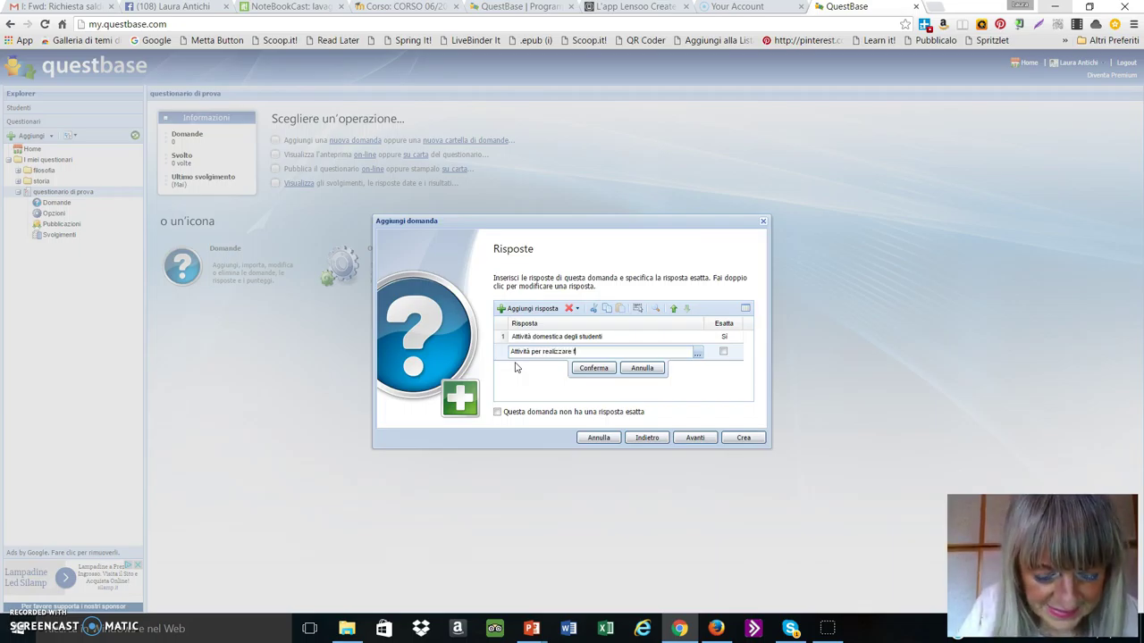
pyautogui.write('realizzare didattica flip')
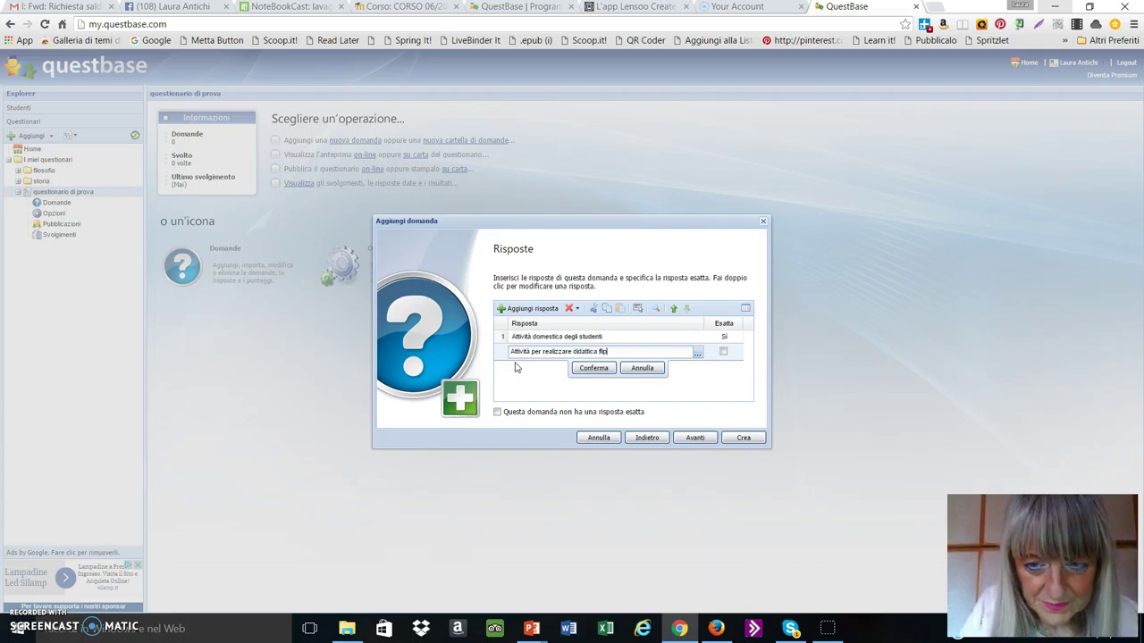
pyautogui.click(593, 368)
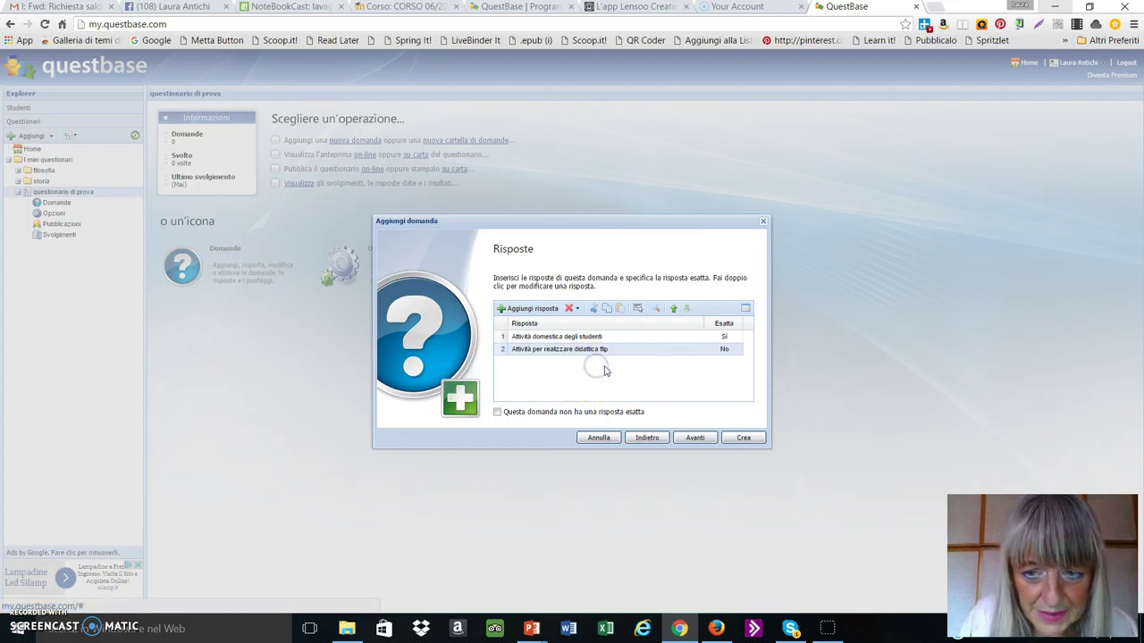
# Step: Add "Attività di ascolto video interattivi" as a third, incorrect answer and complete the answer list
pyautogui.click(536, 309)
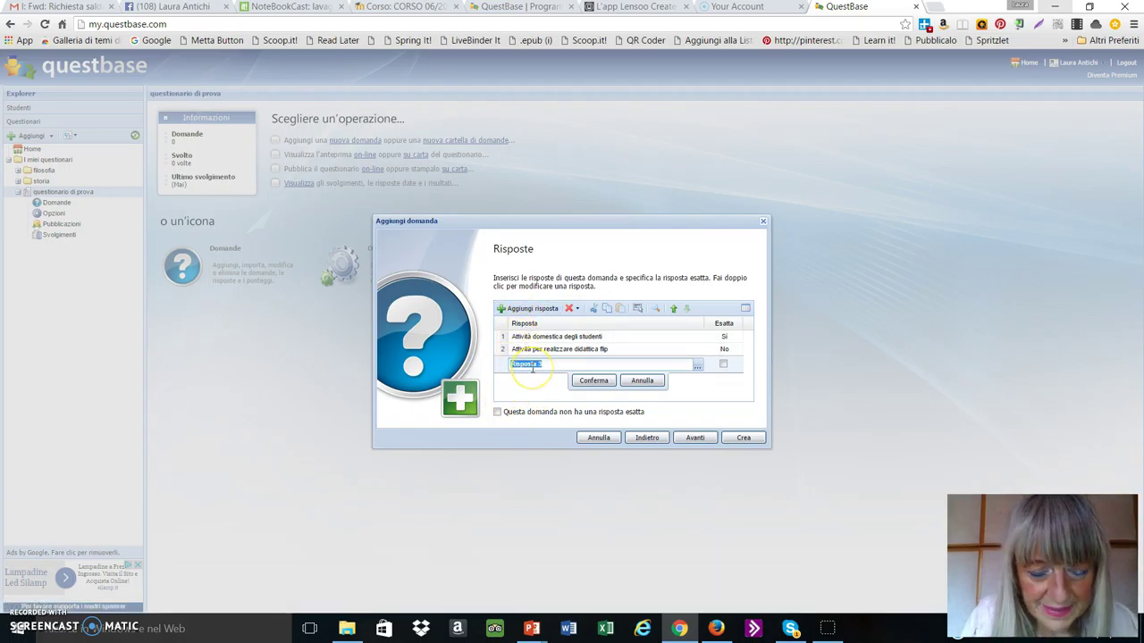
pyautogui.write('A')
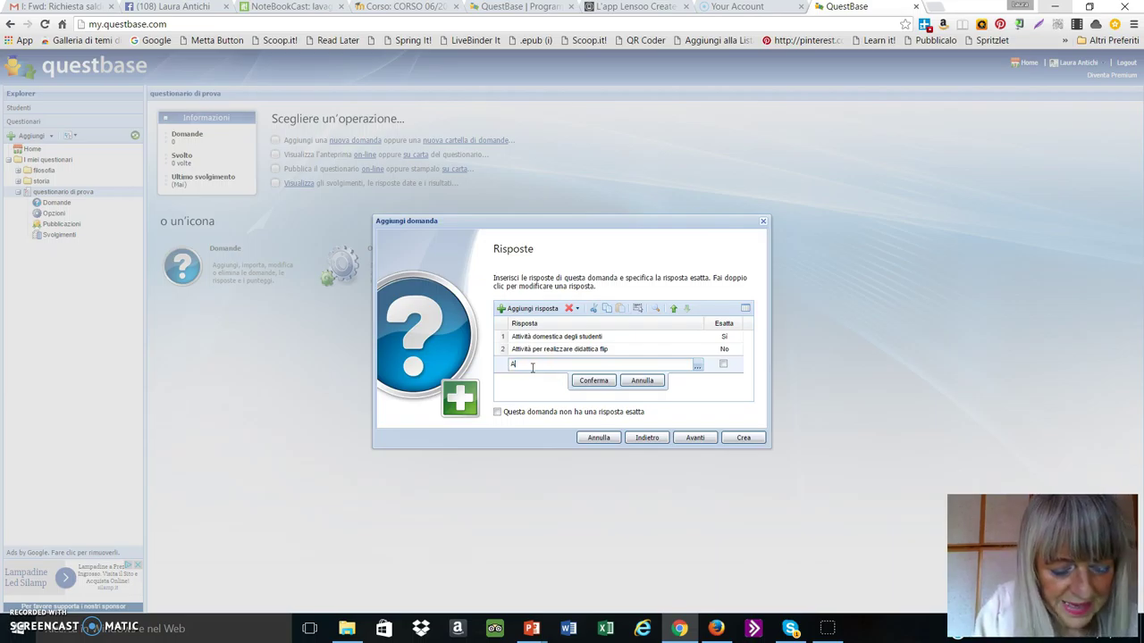
pyautogui.write('ttività di ascolto video interattivi')
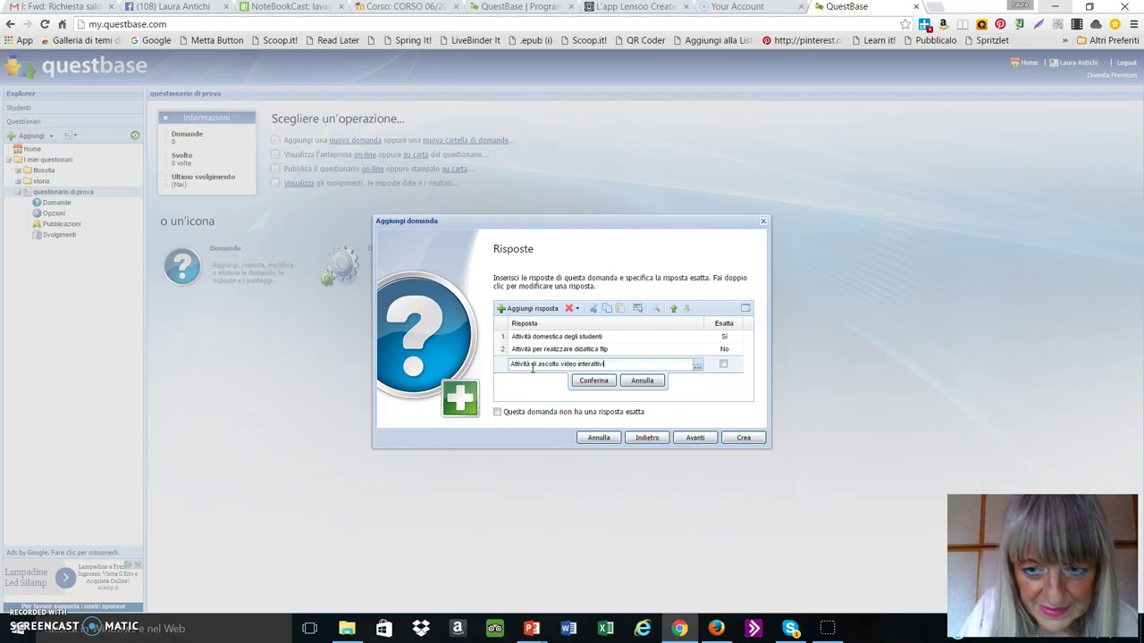
pyautogui.click(594, 380)
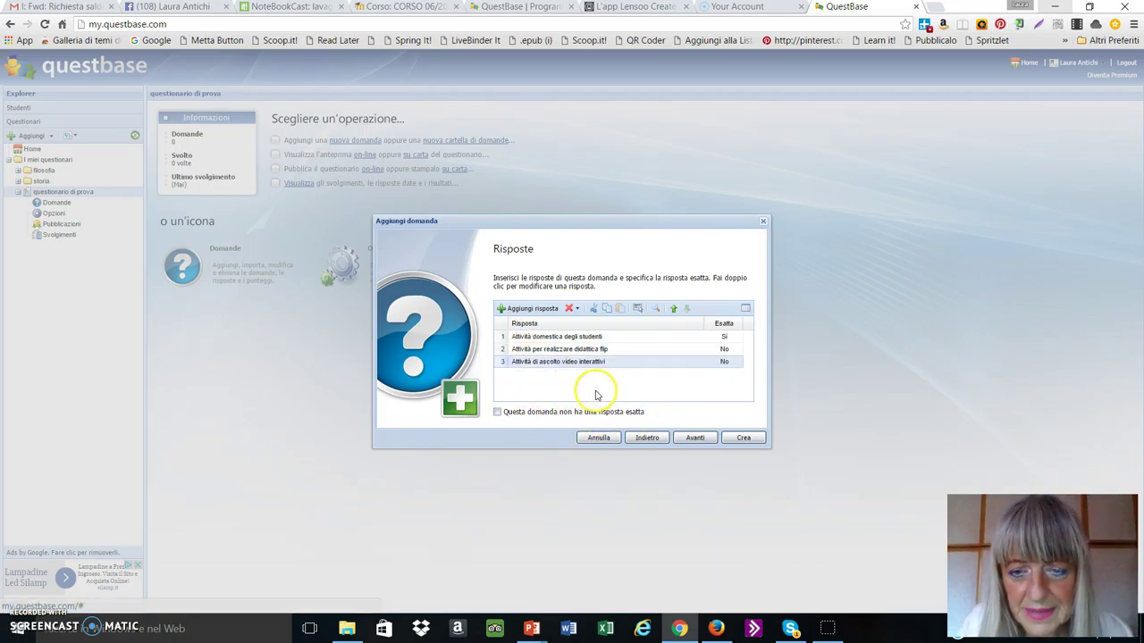
pyautogui.click(702, 445)
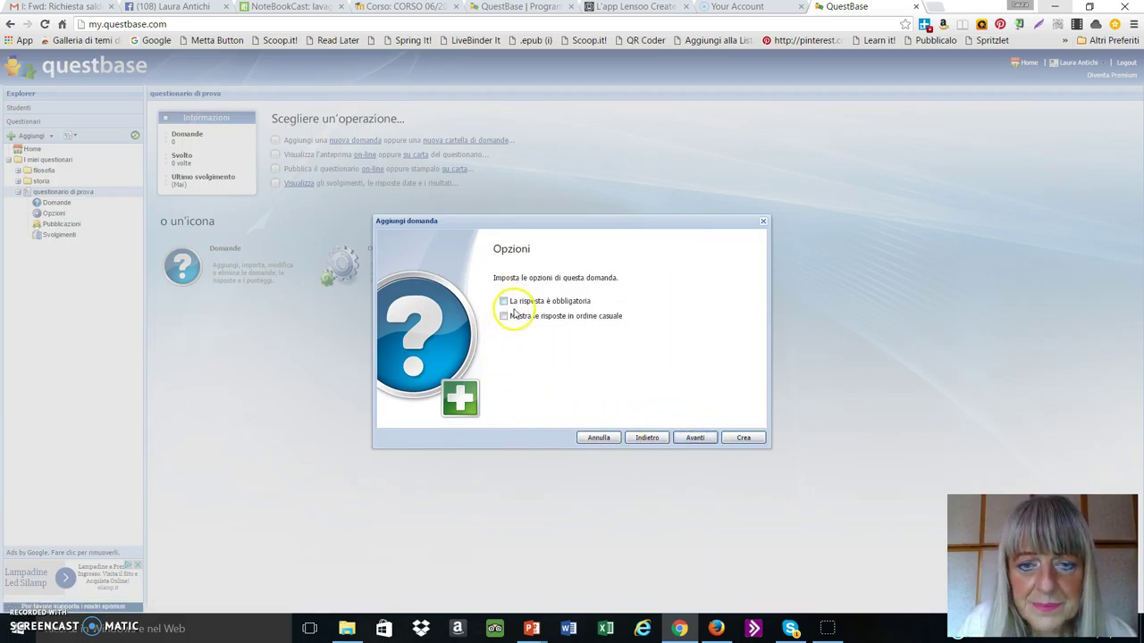
# Step: Make the answer mandatory, show the answers in random order and leave the question without additional resources
pyautogui.click(503, 301)
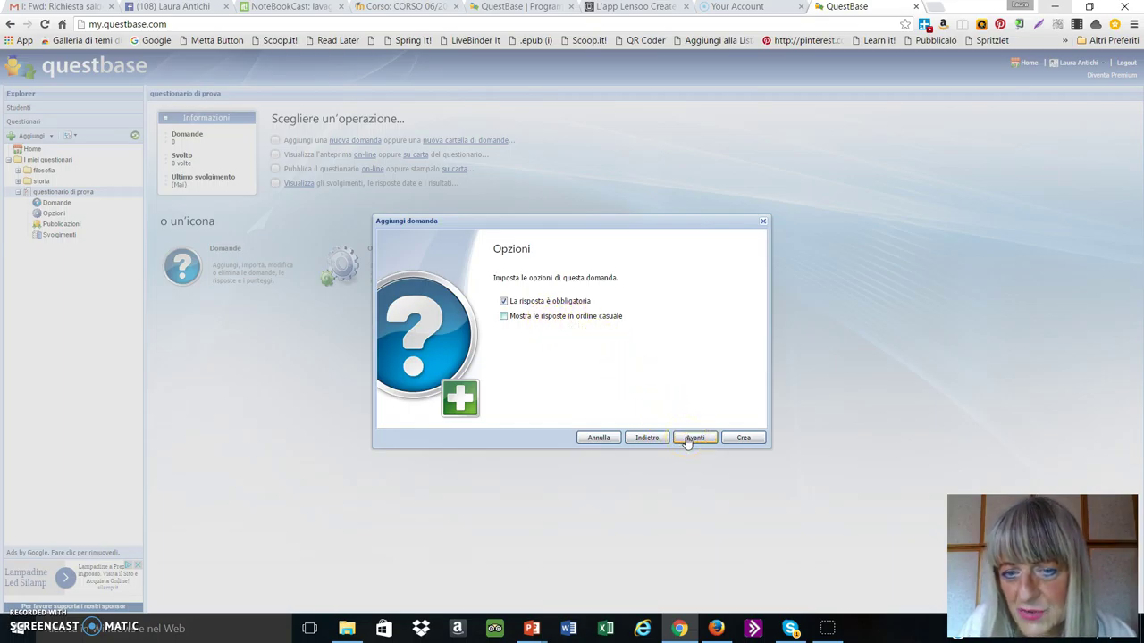
pyautogui.click(504, 316)
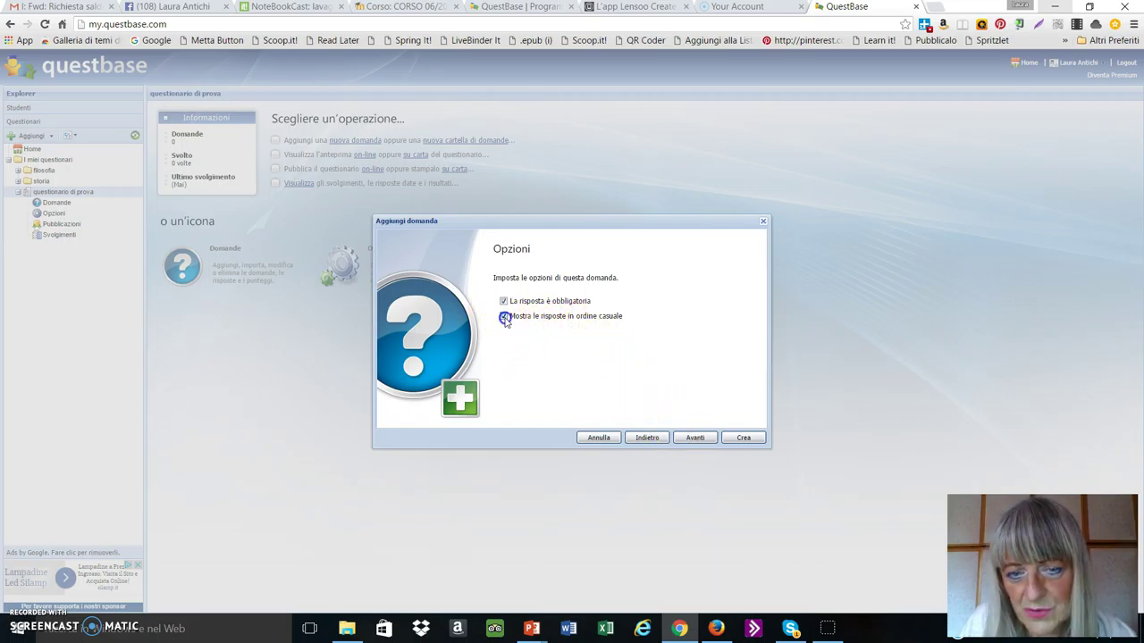
pyautogui.click(693, 438)
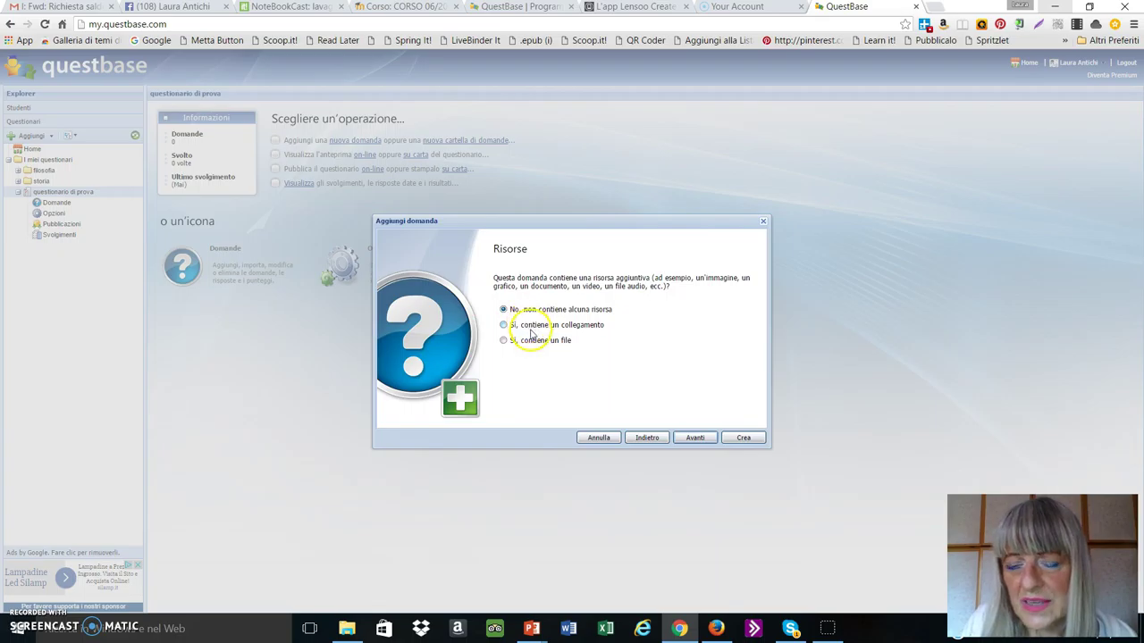
pyautogui.click(687, 441)
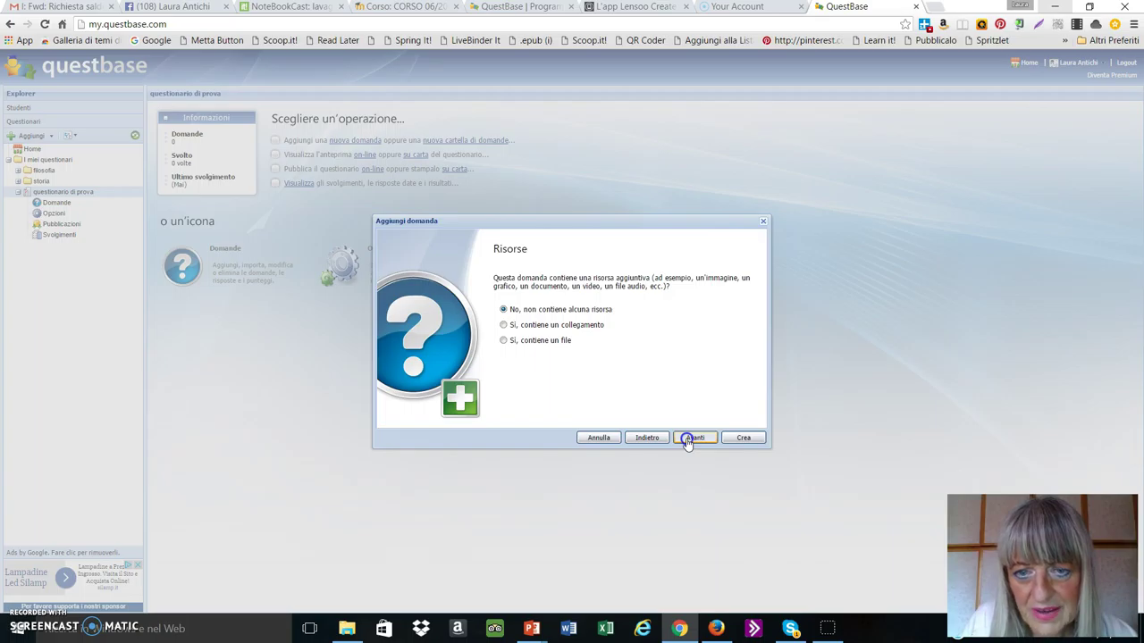
# Step: Assign a score of 1 for a correct answer and 0 for a wrong one, and create the question
pyautogui.click(687, 438)
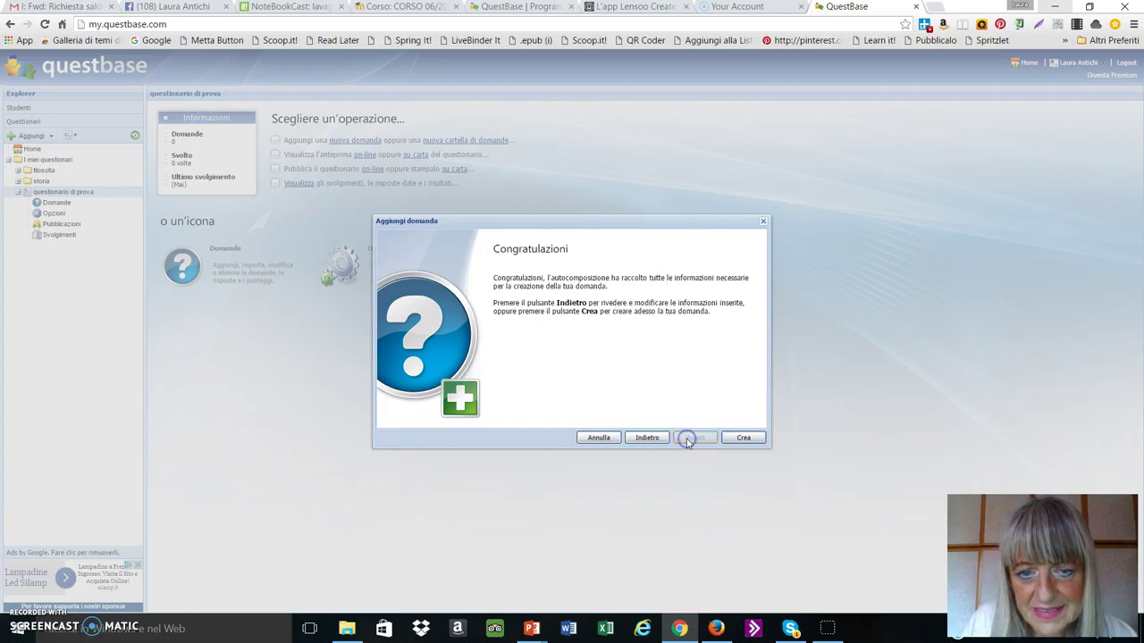
pyautogui.click(635, 439)
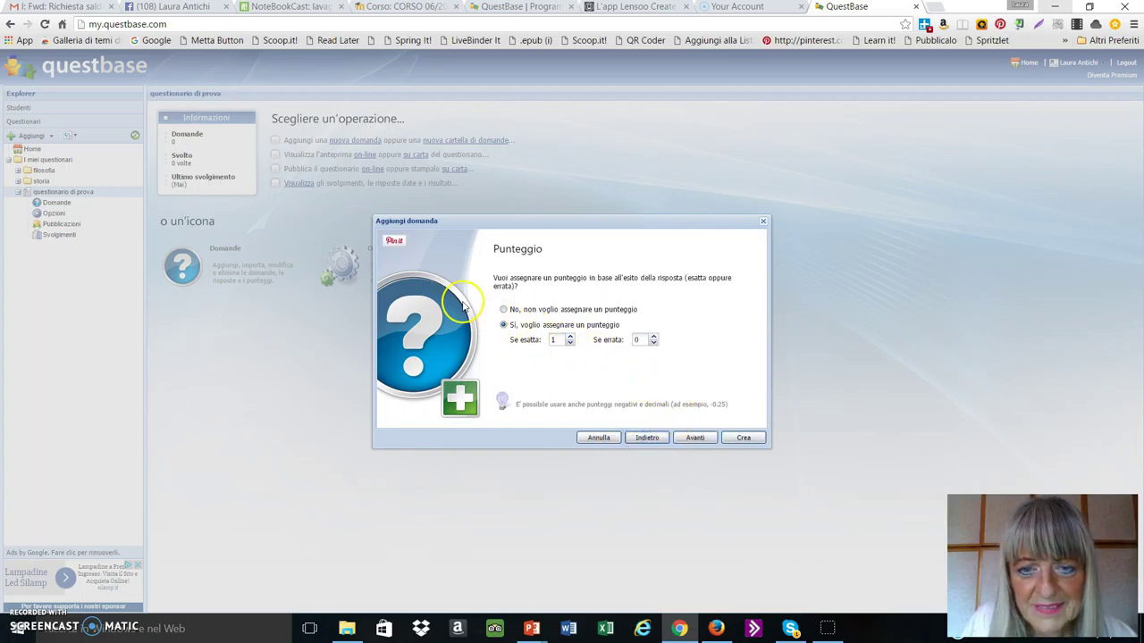
pyautogui.click(503, 324)
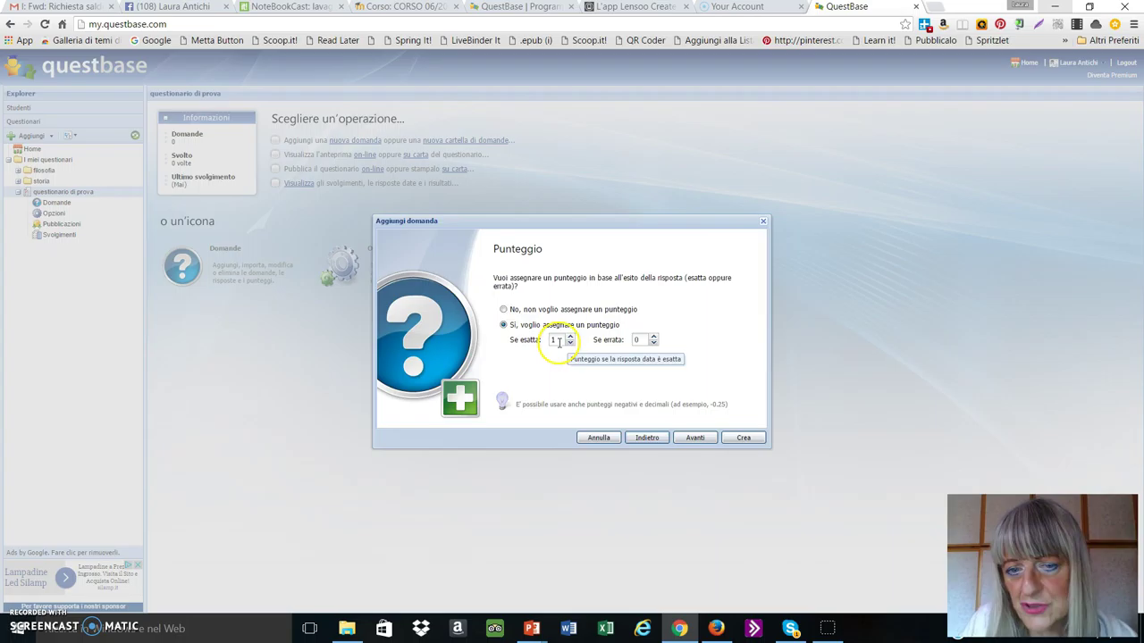
pyautogui.click(690, 438)
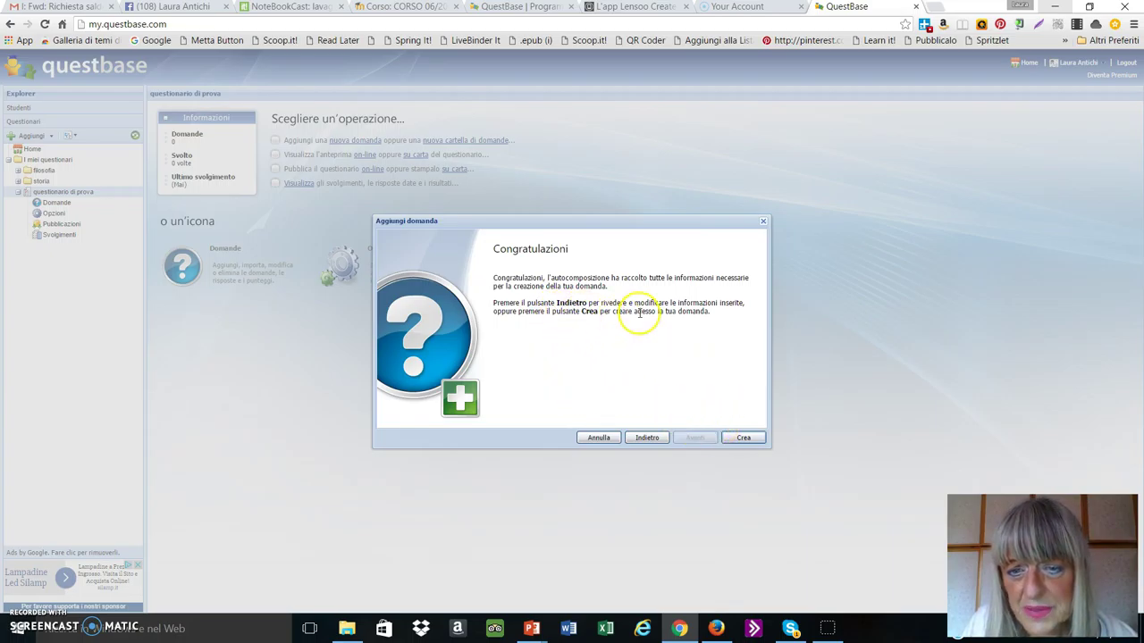
pyautogui.click(745, 440)
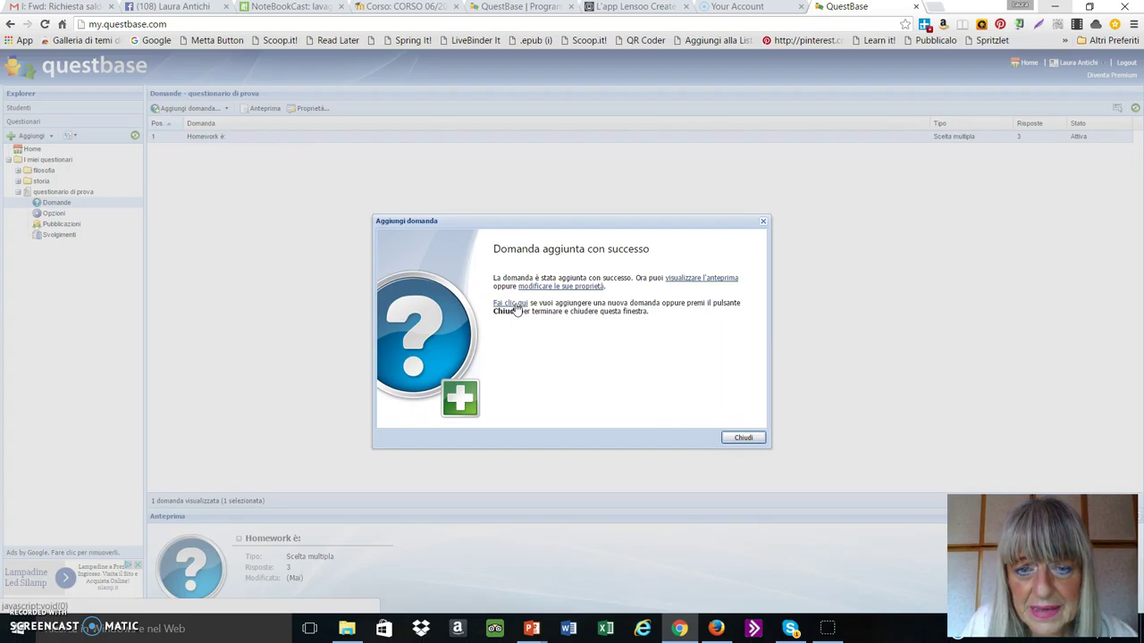
# Step: Start another new question and set its type to "Vero / falso"
pyautogui.click(516, 305)
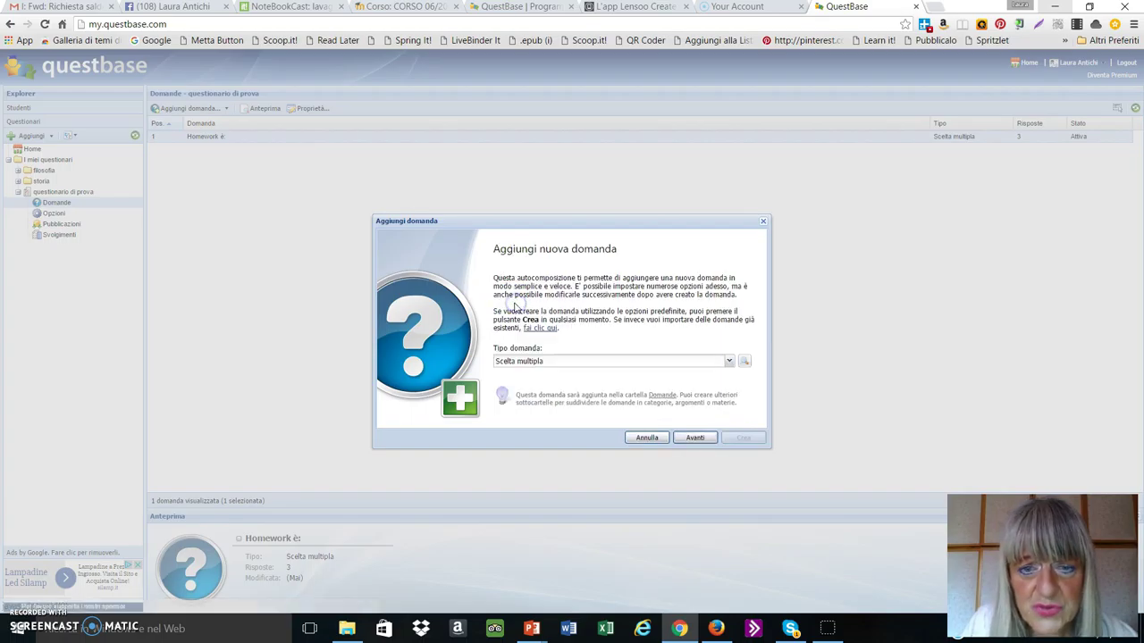
pyautogui.click(728, 362)
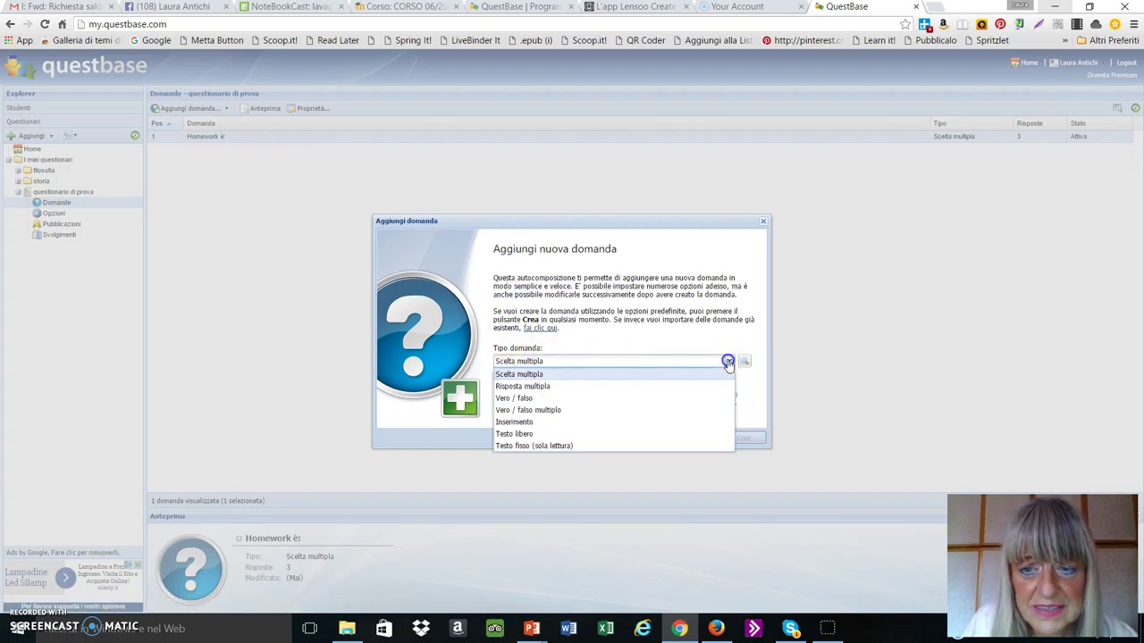
pyautogui.click(528, 399)
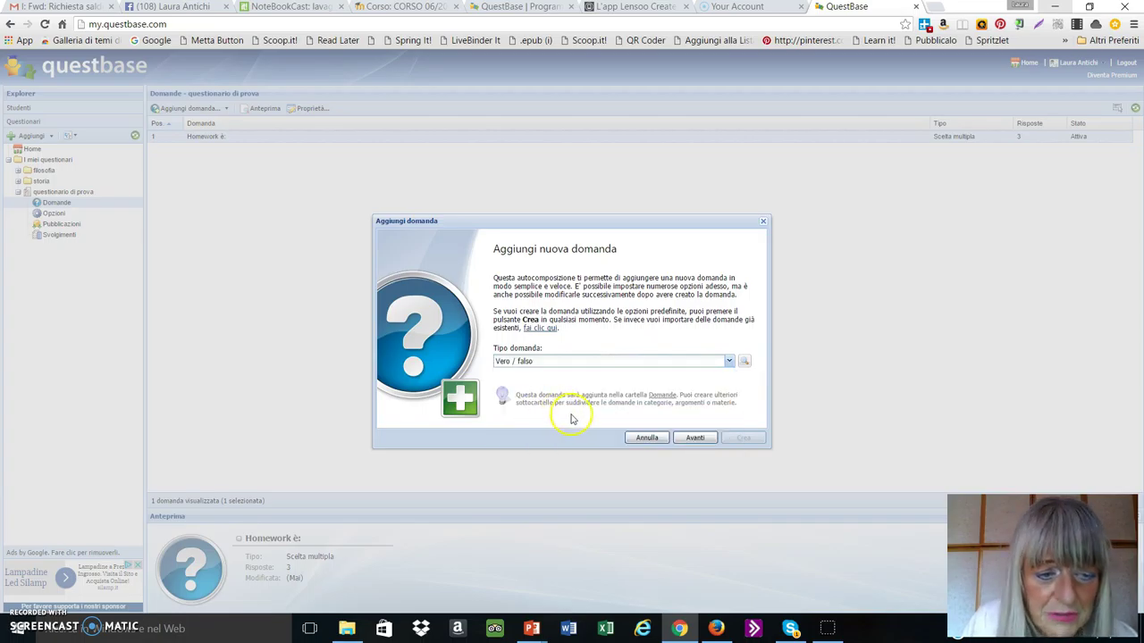
pyautogui.click(695, 439)
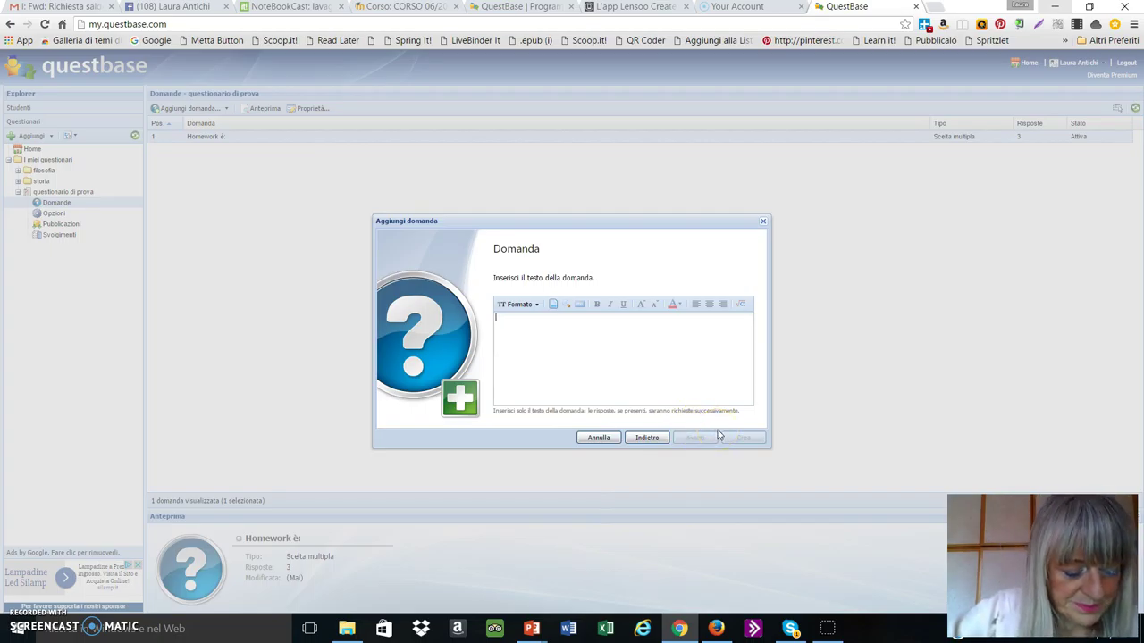
# Step: Enter "PNSD sta per Piano Nazionale Scuola Digitale" as the question text and continue to its answers
pyautogui.write('PNSD sta per Piano Nazional')
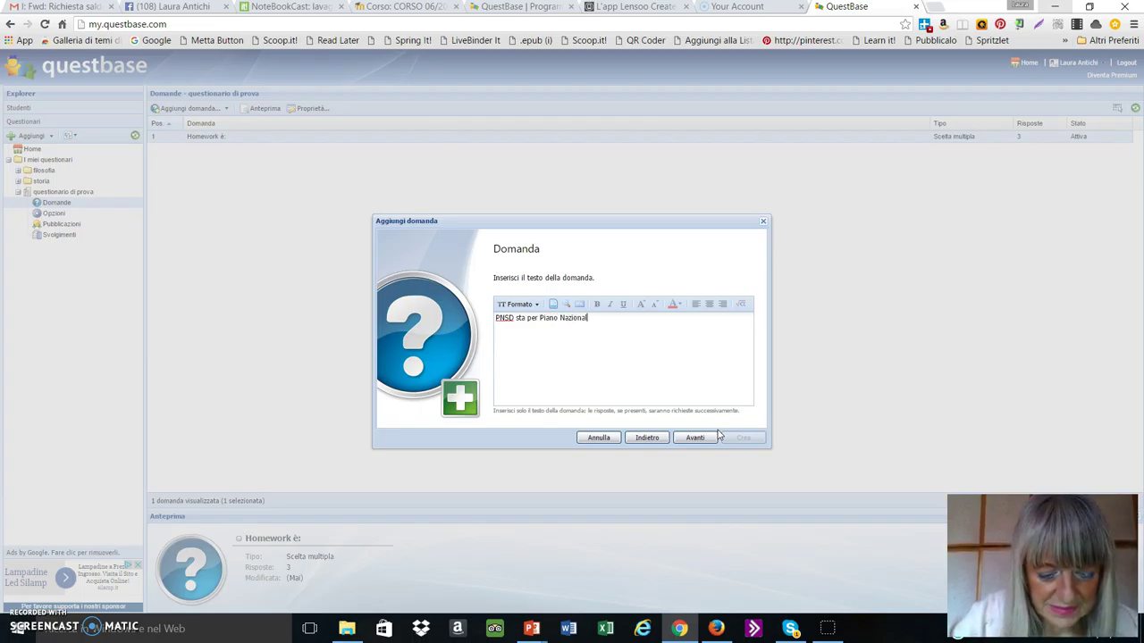
pyautogui.write('Scu')
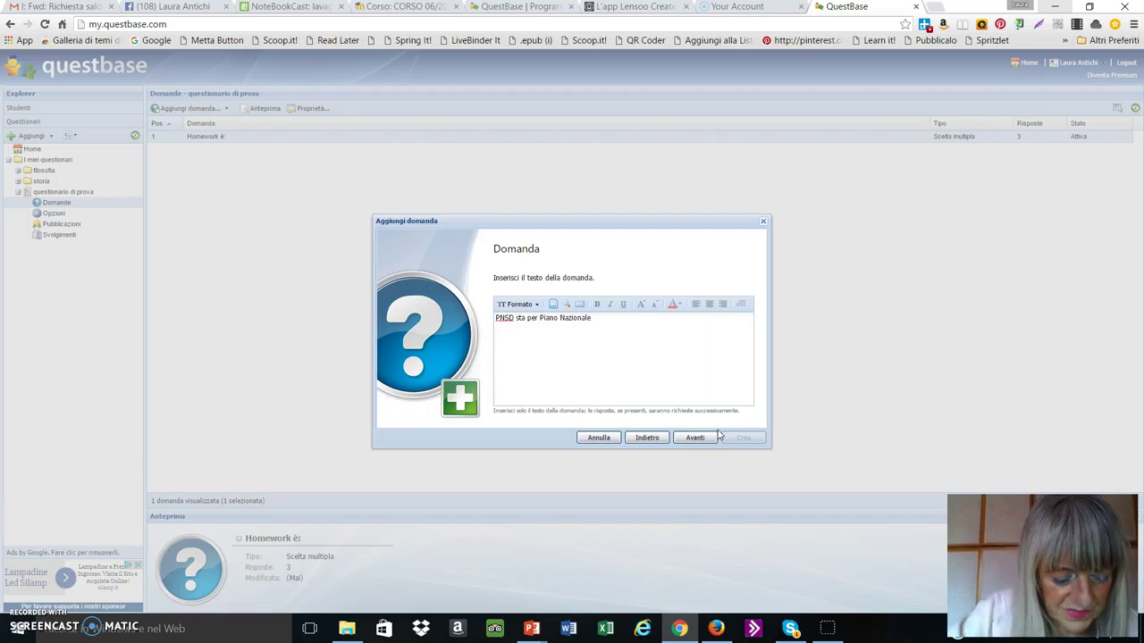
pyautogui.write('ola')
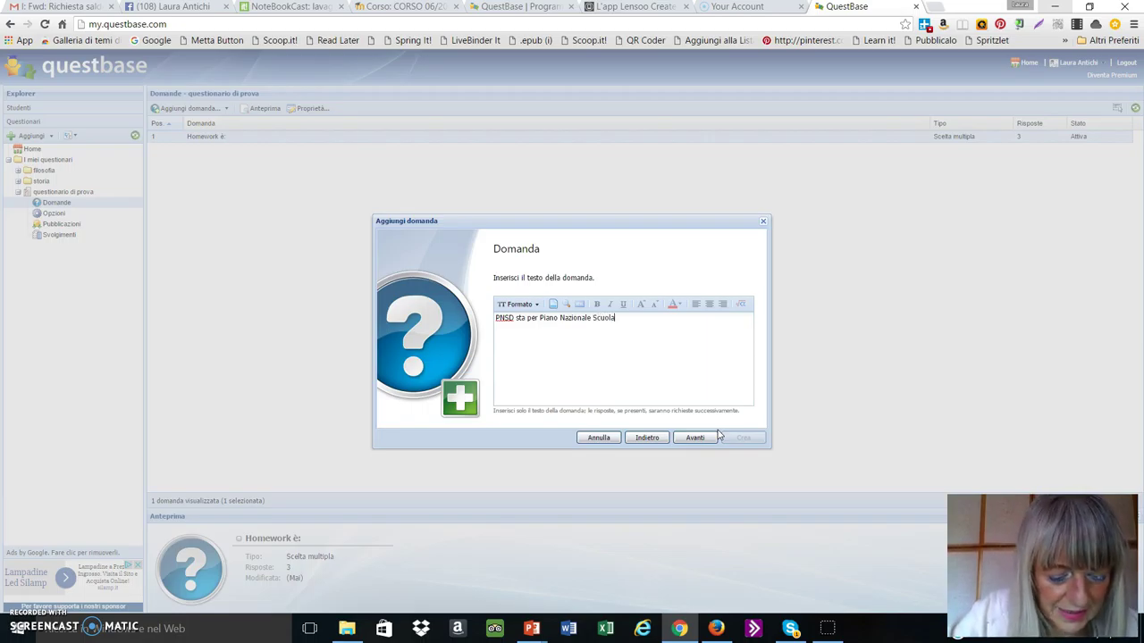
pyautogui.write(' Digitale')
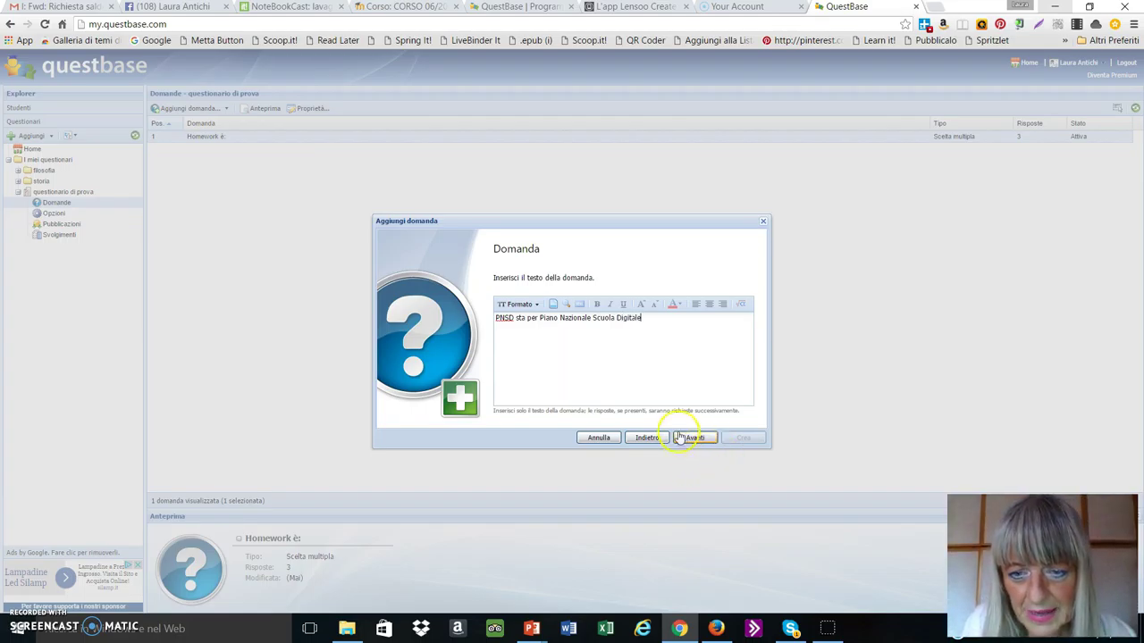
pyautogui.click(695, 438)
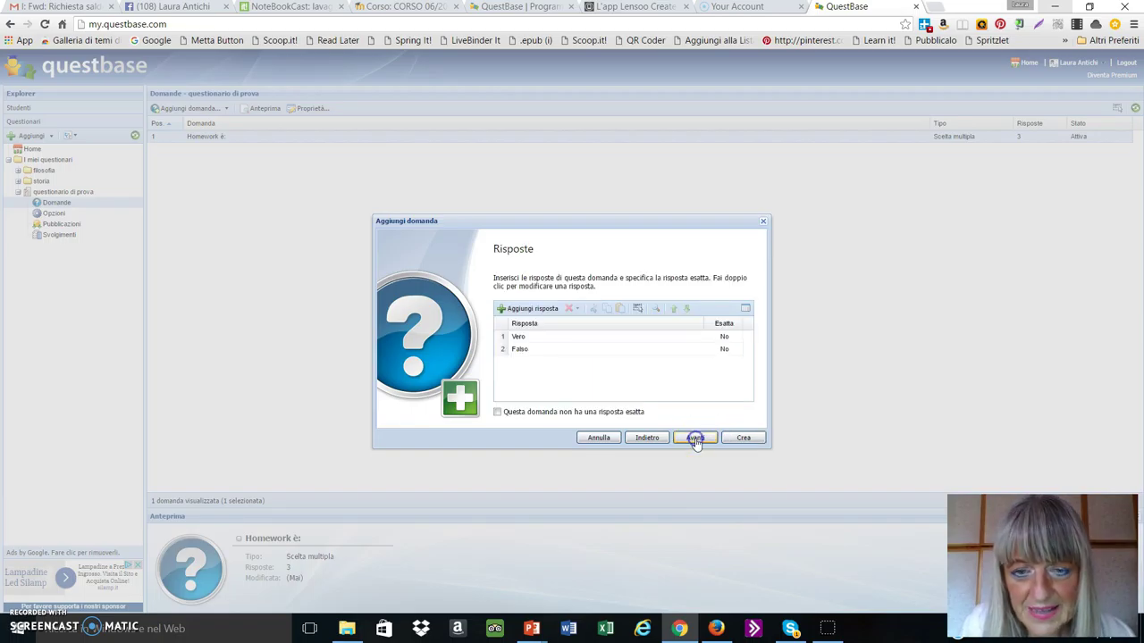
# Step: Mark the answer "Vero" as the correct one and complete the answer list
pyautogui.click(540, 336)
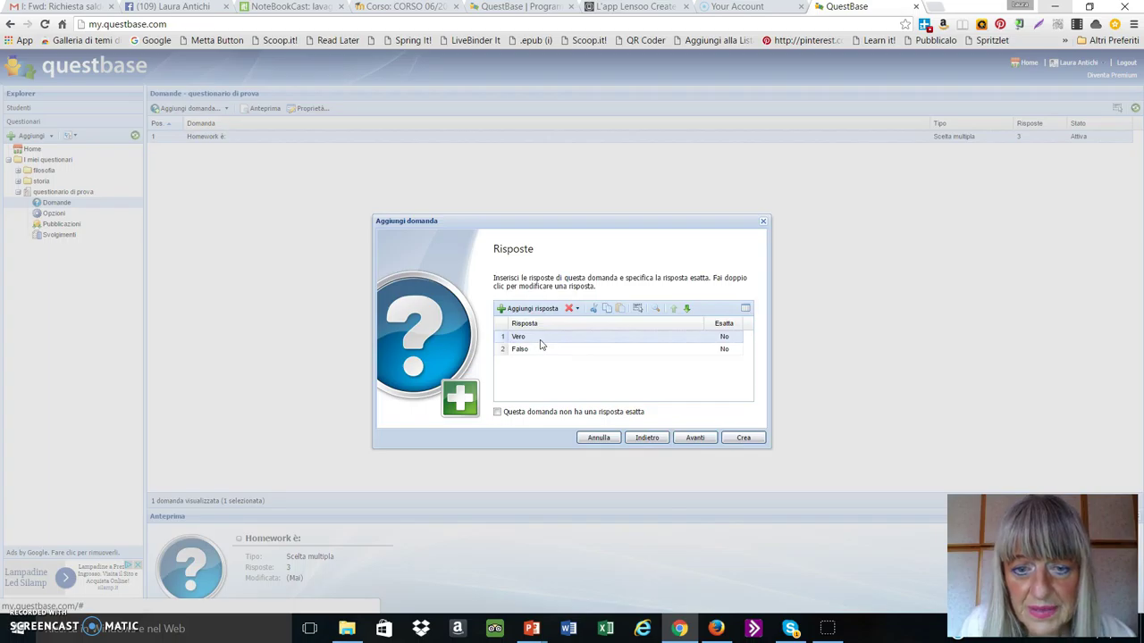
pyautogui.doubleClick(540, 339)
pyautogui.click(720, 340)
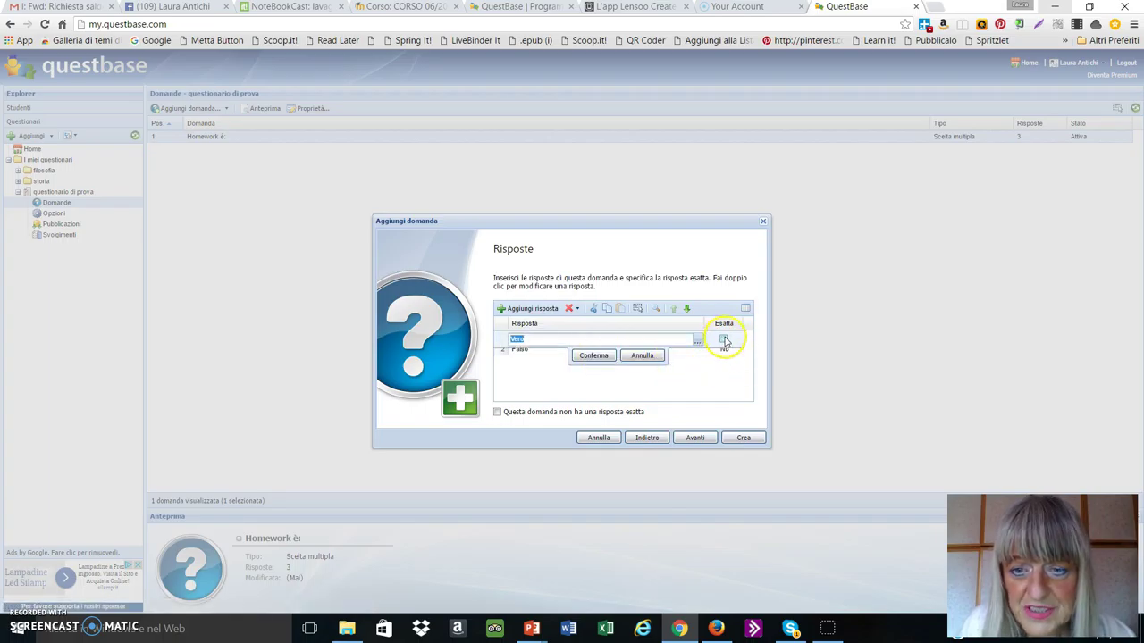
pyautogui.click(723, 340)
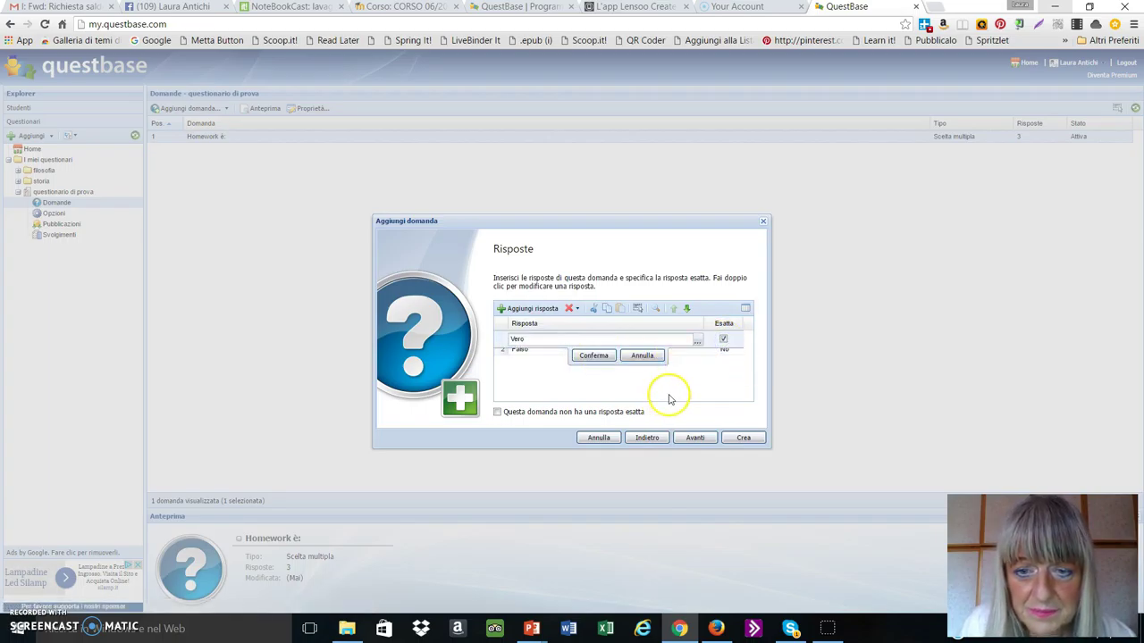
pyautogui.click(593, 355)
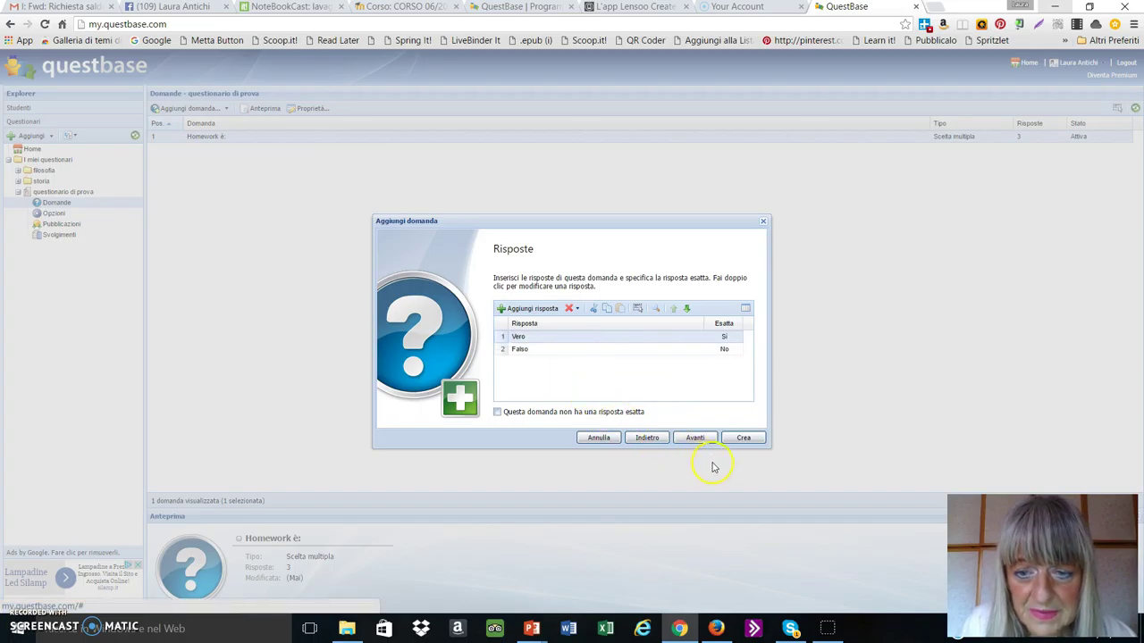
pyautogui.click(694, 438)
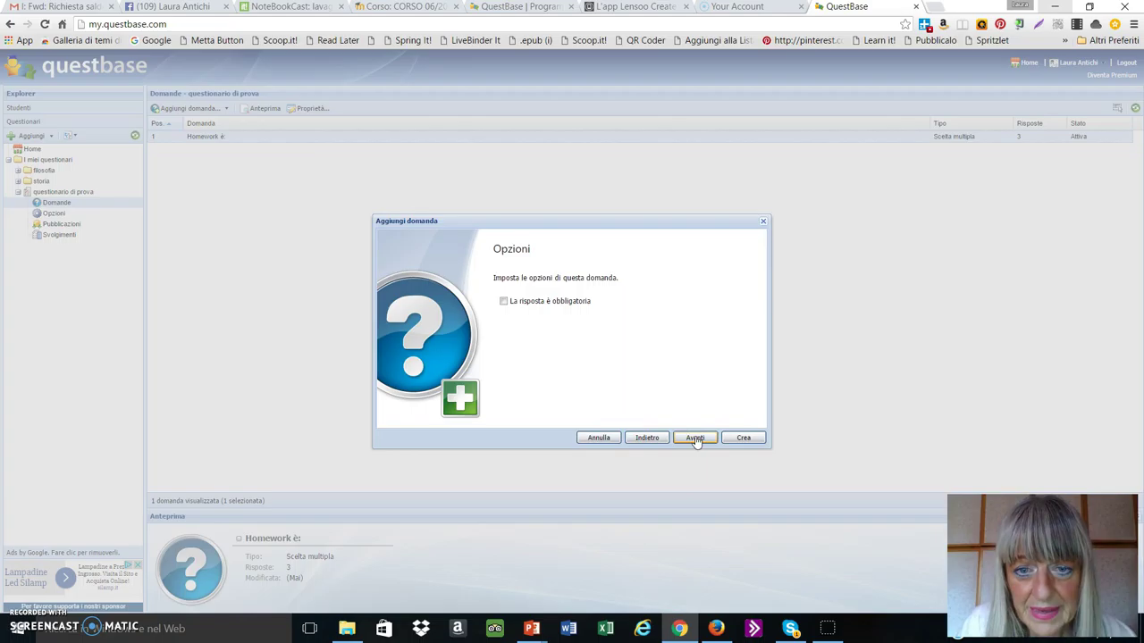
# Step: Make the answer to the true/false question mandatory and leave the question without additional resources
pyautogui.click(503, 301)
pyautogui.click(699, 443)
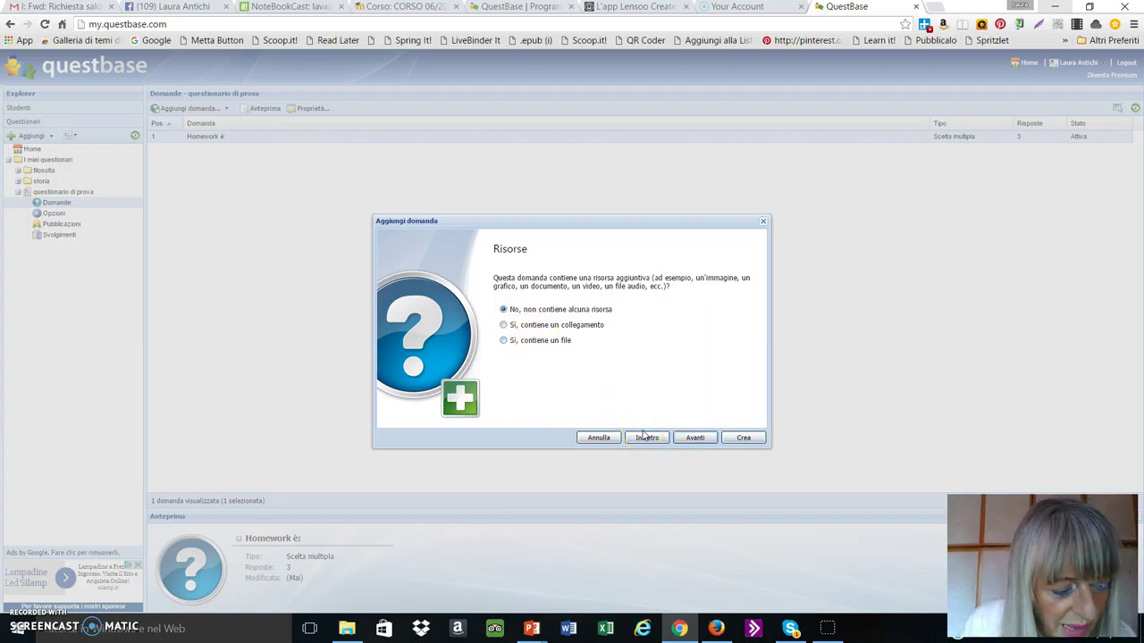
pyautogui.click(693, 438)
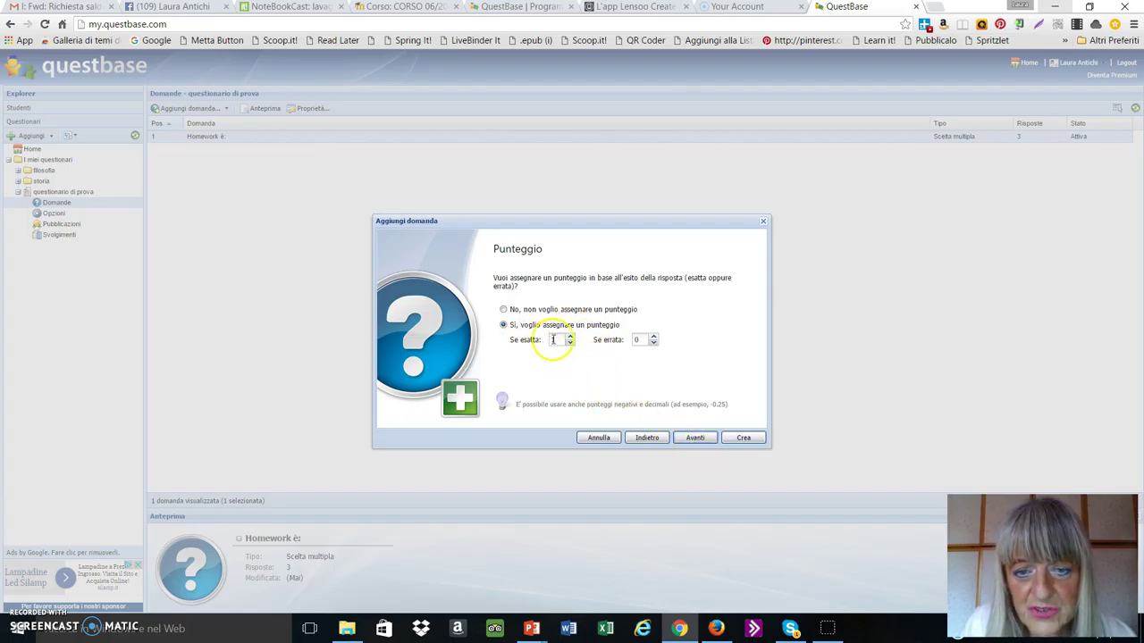
# Step: Keep scoring enabled with 0 points for a wrong answer, create the true/false question and finish adding questions
pyautogui.click(695, 440)
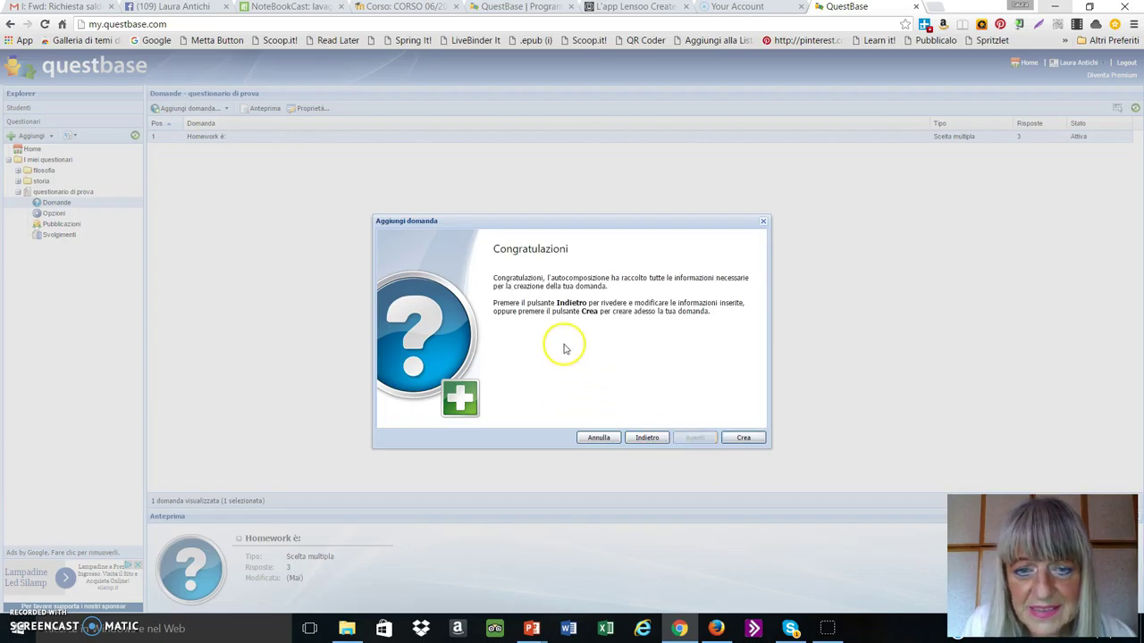
pyautogui.click(743, 439)
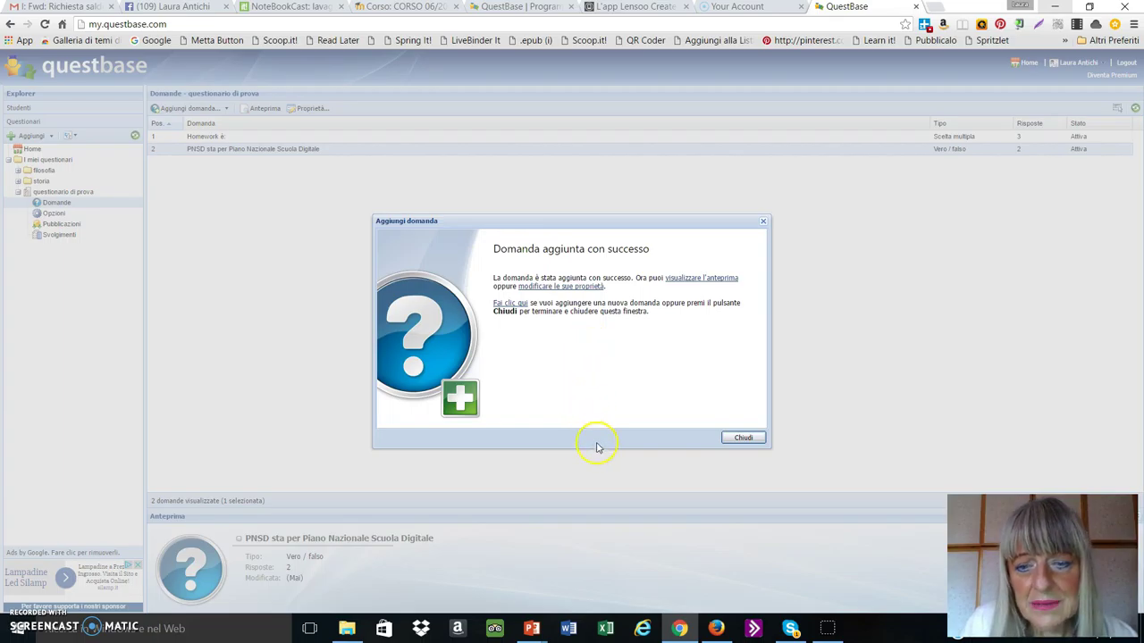
pyautogui.click(739, 439)
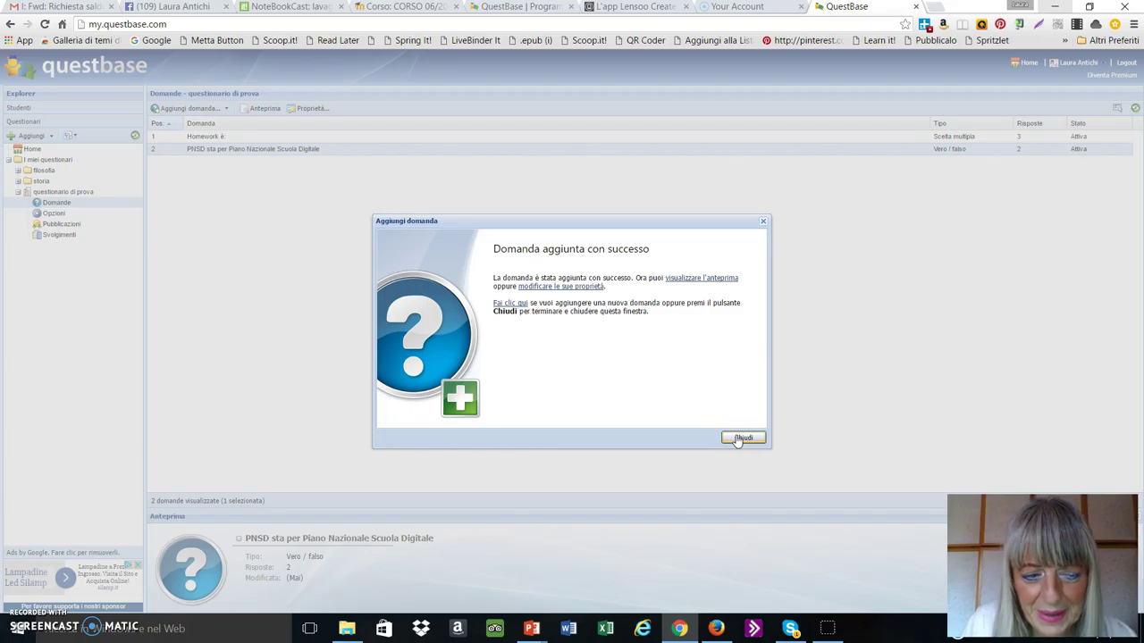
pyautogui.click(736, 442)
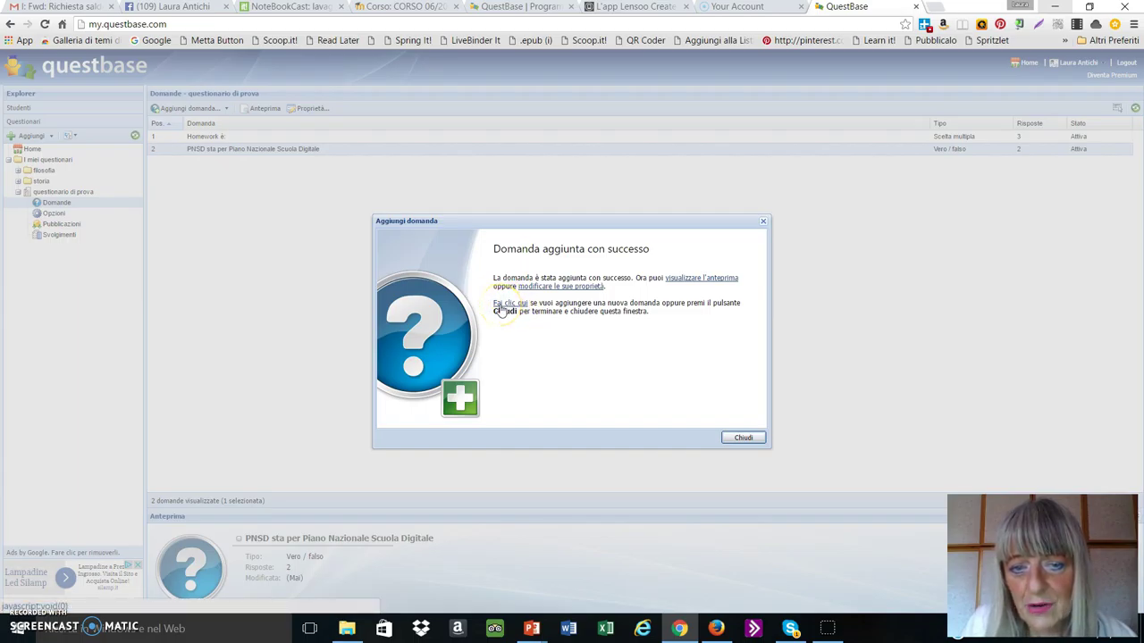
pyautogui.click(743, 438)
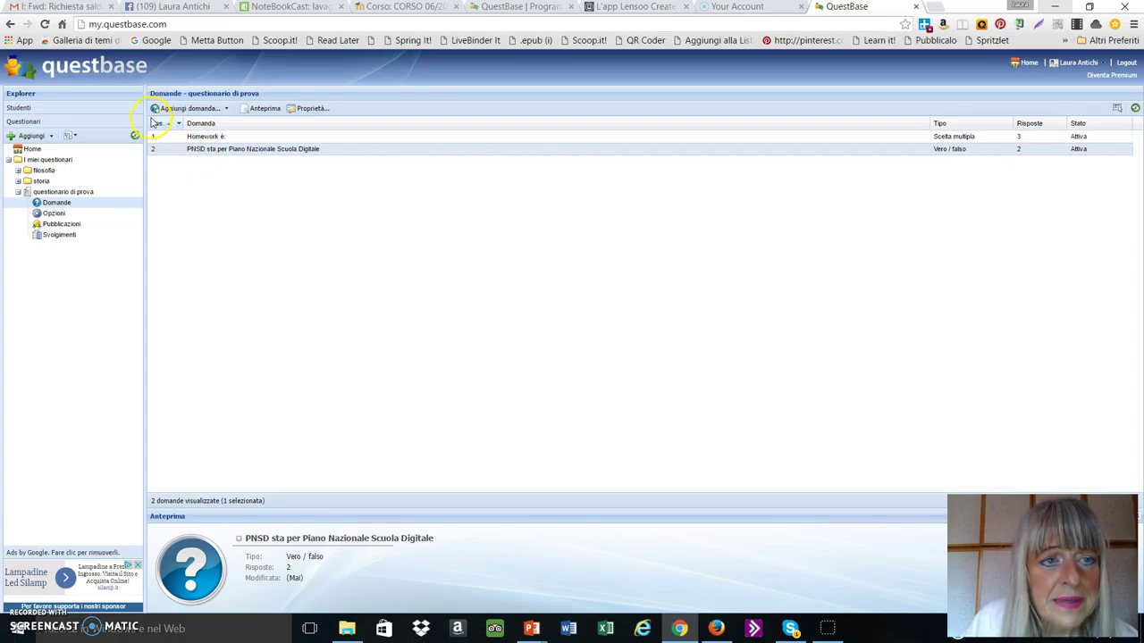
# Step: Preview the questionnaire "questionario di prova" online as users will see it, and return to its overview
pyautogui.click(71, 191)
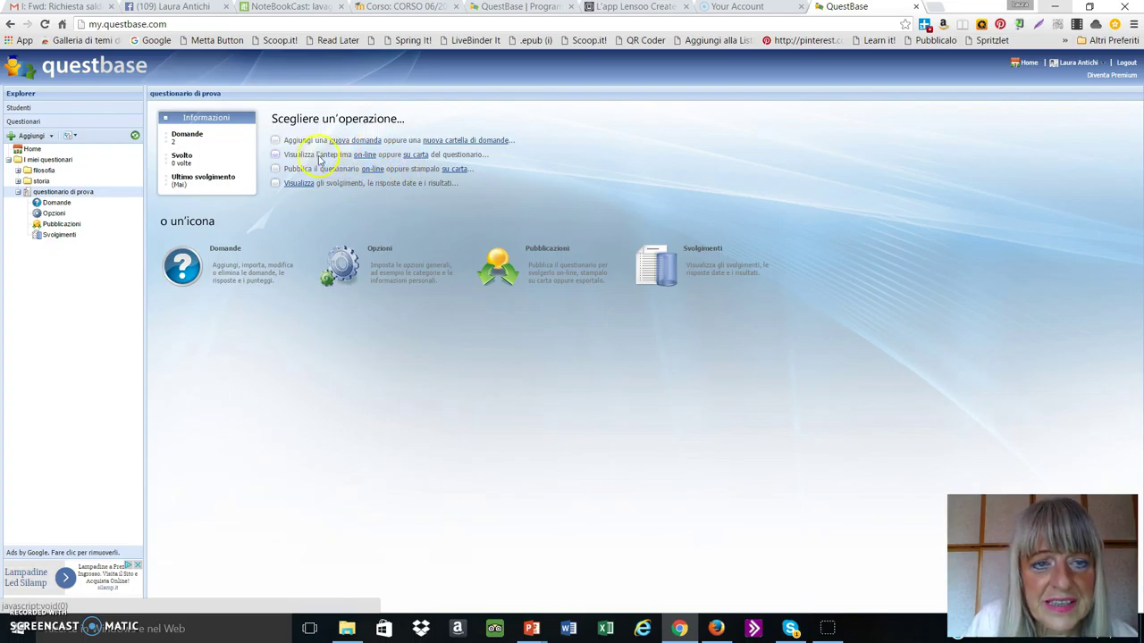
pyautogui.click(365, 156)
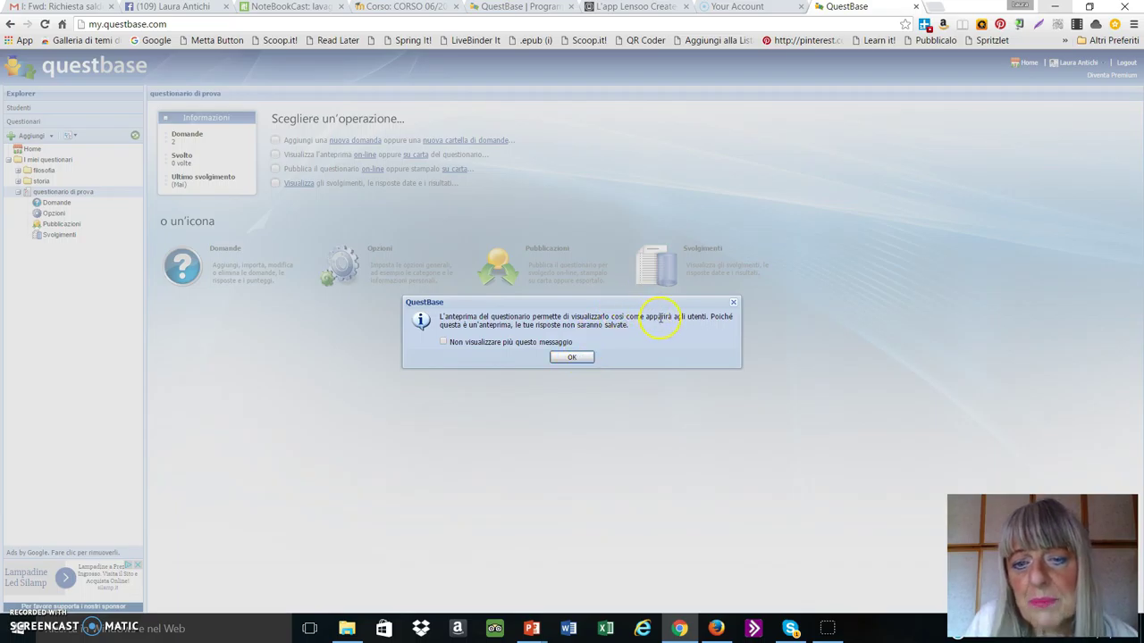
pyautogui.click(569, 360)
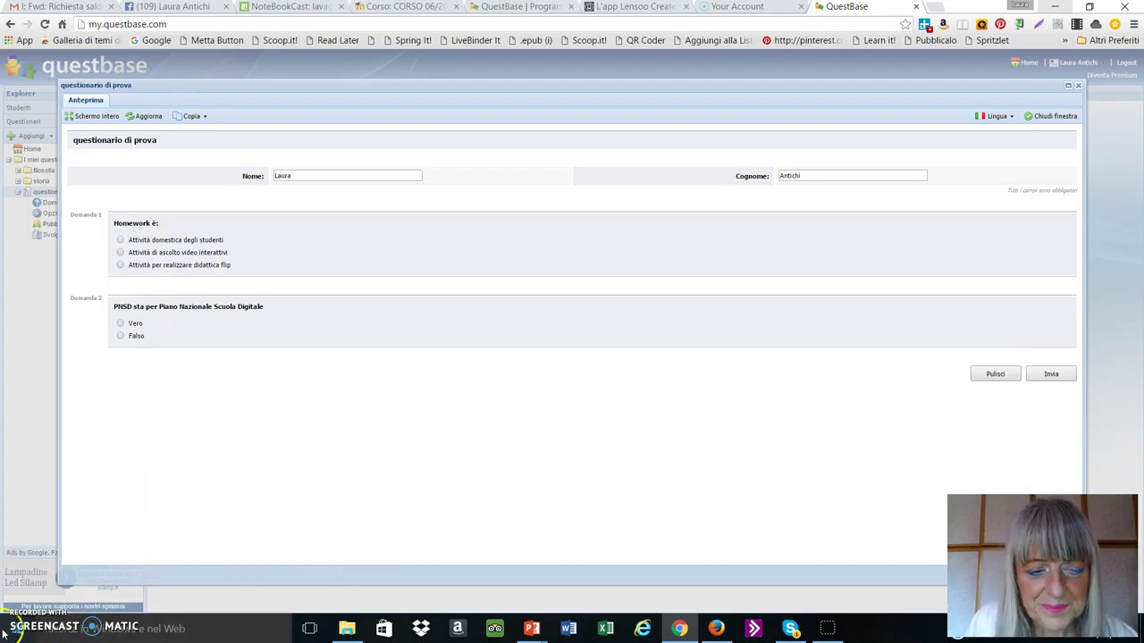
pyautogui.press('Escape')
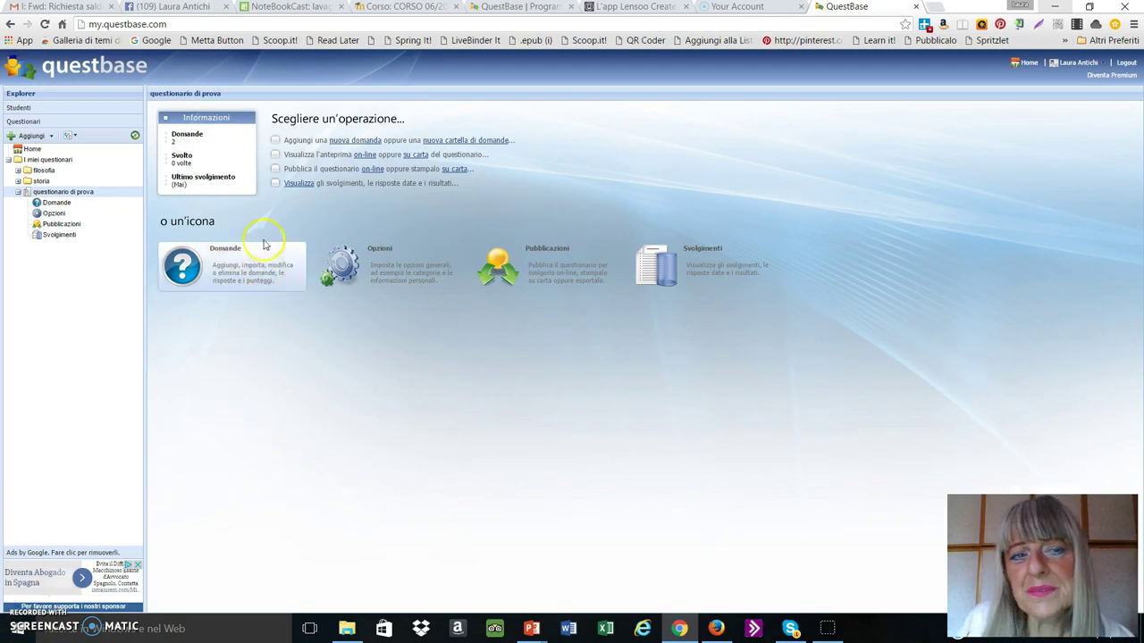
pyautogui.click(275, 170)
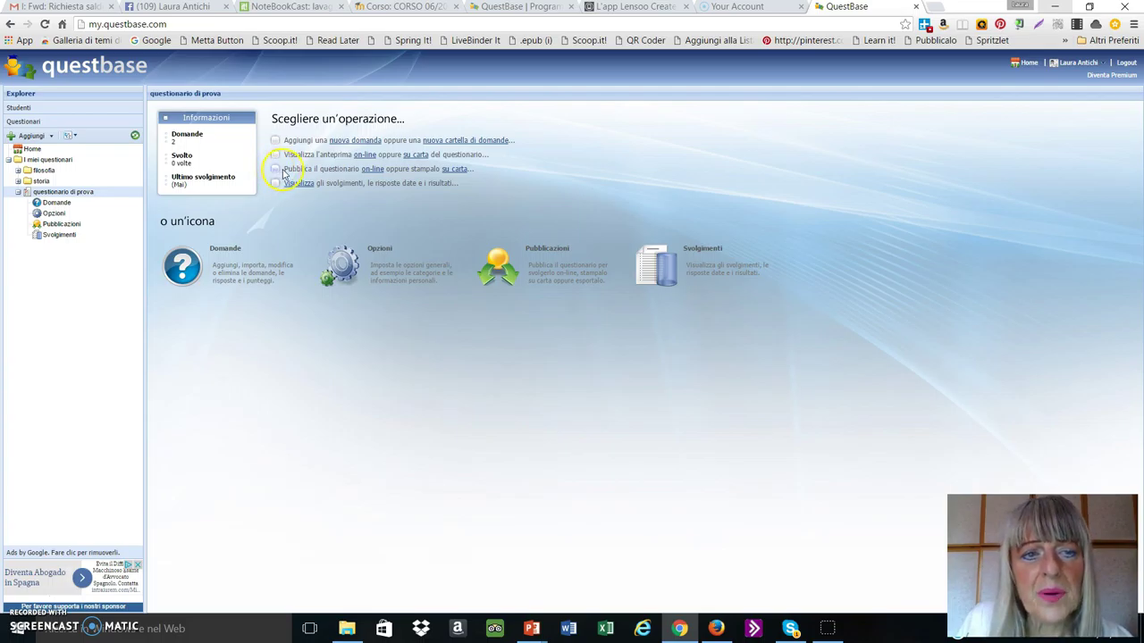